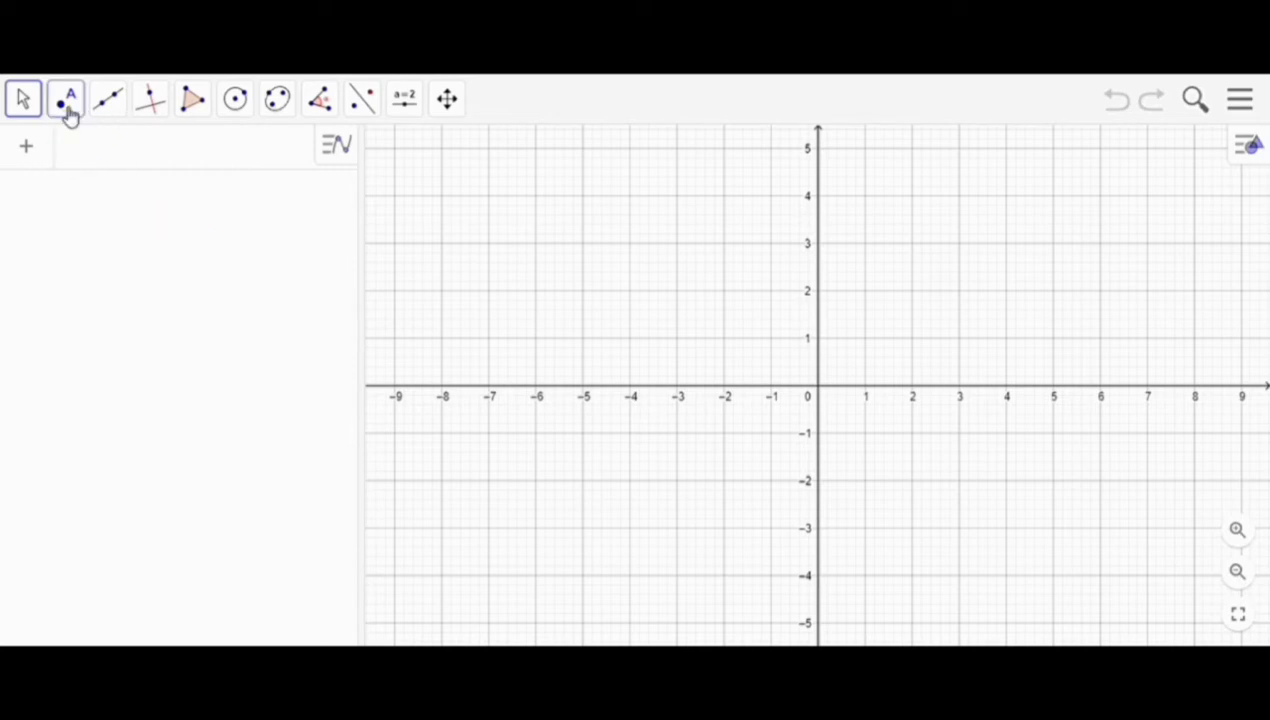
Plot two new points on the coordinate grid at (3, 3) and (2, 5).
{"action": "left_click", "coordinate": [66, 104]}
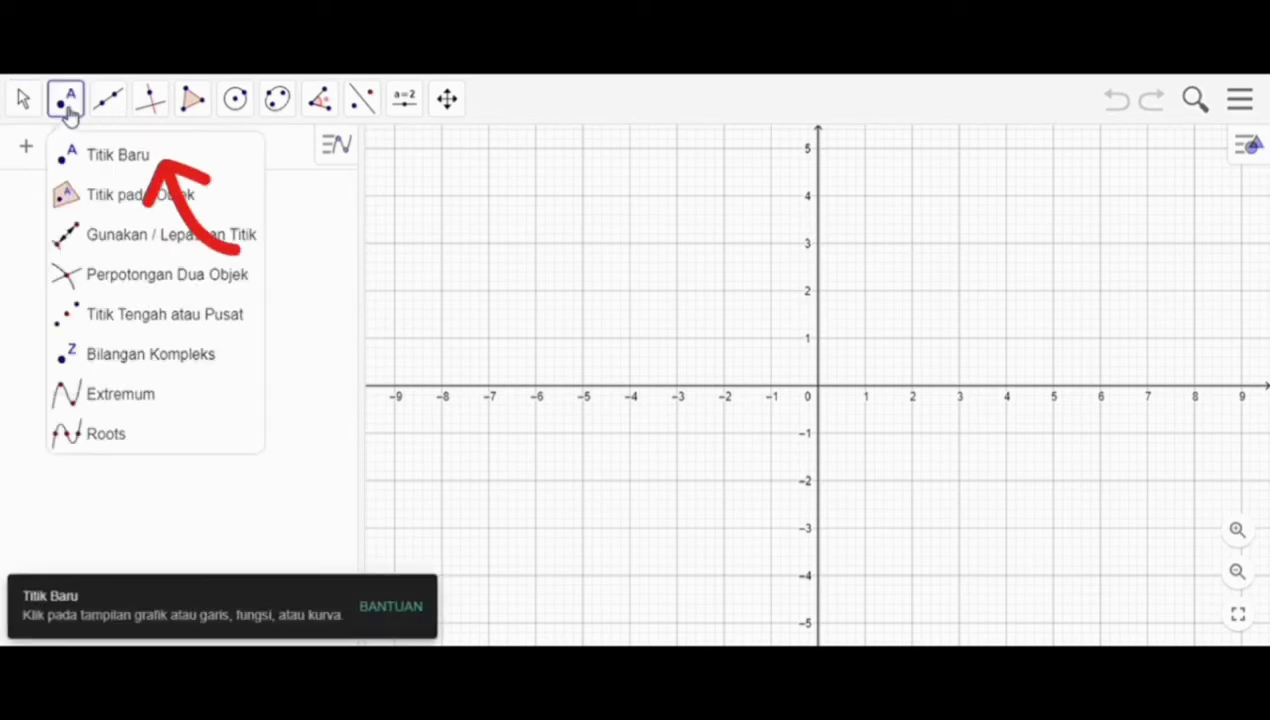
{"action": "left_click", "coordinate": [92, 158]}
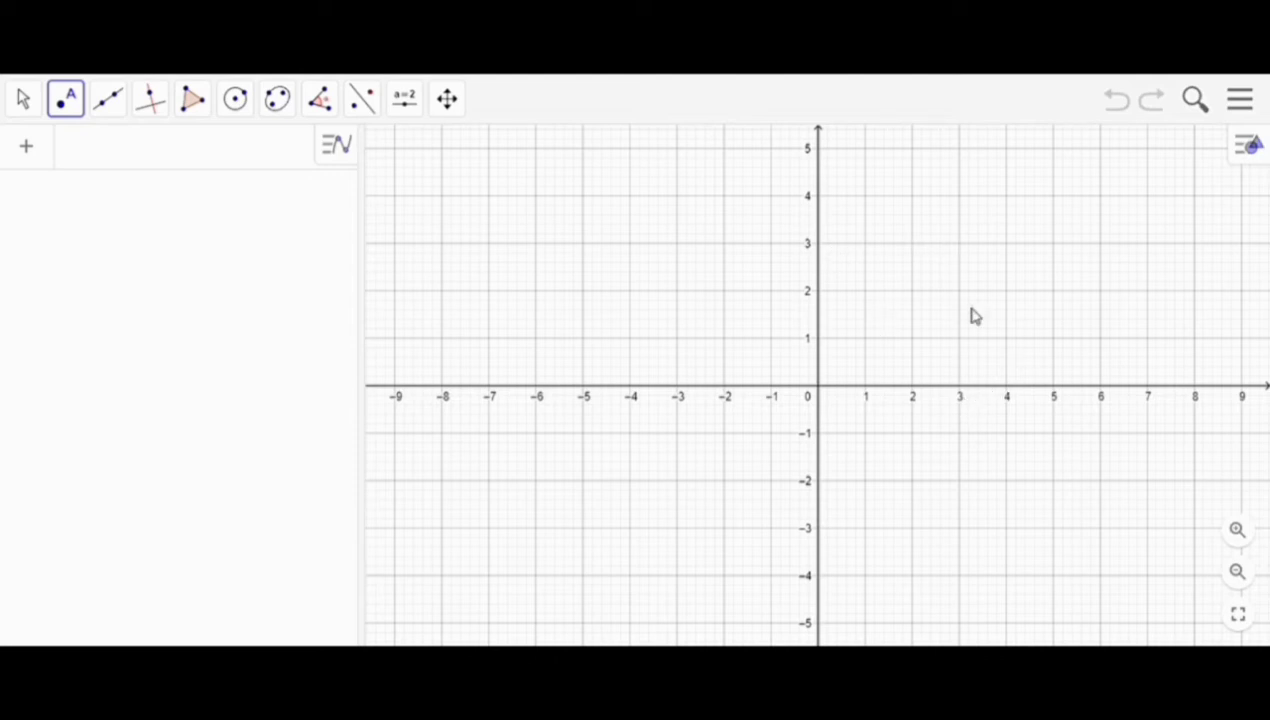
{"action": "left_click", "coordinate": [960, 244]}
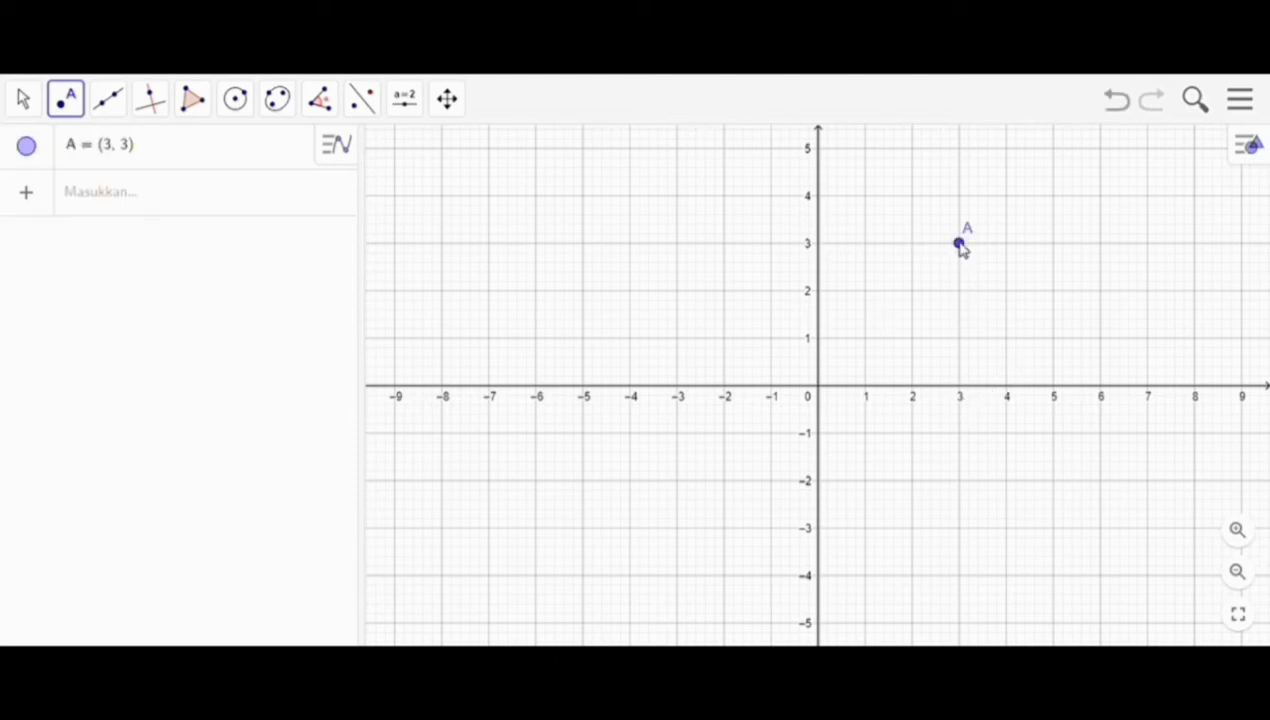
{"action": "left_click", "coordinate": [912, 148]}
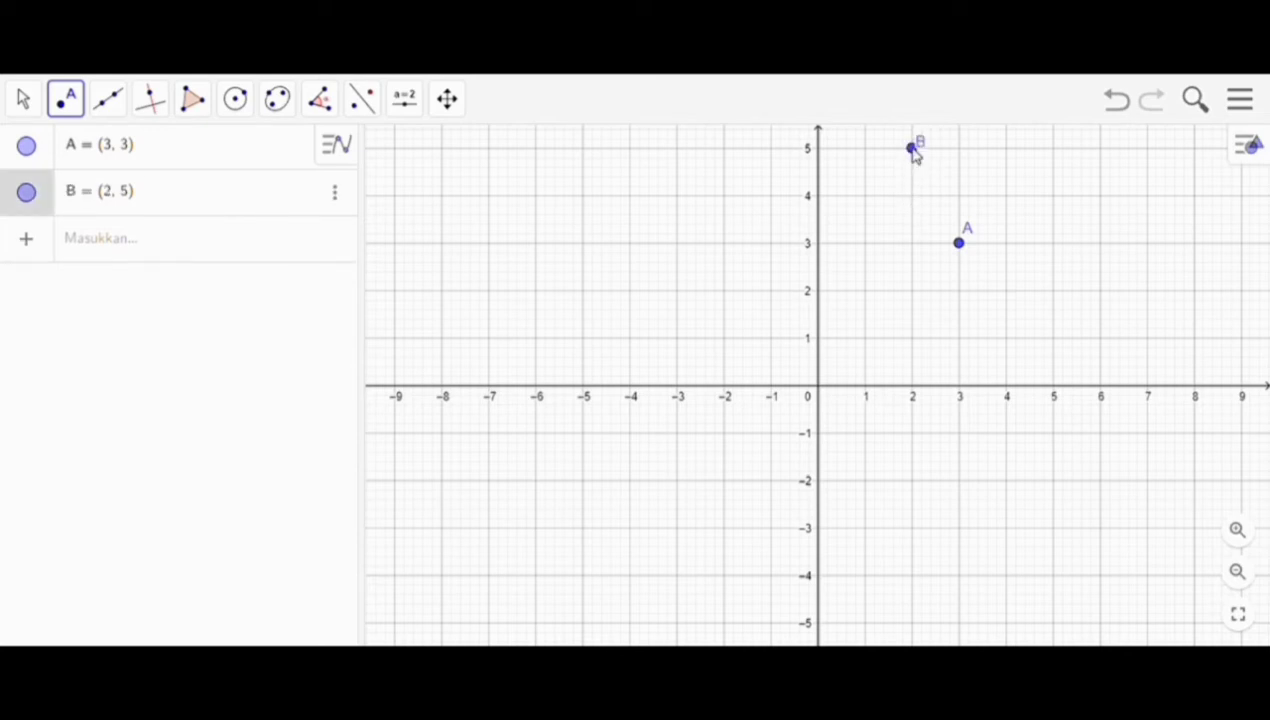
Add a point at the origin where the axes intersect and rename it O.
{"action": "left_click", "coordinate": [70, 104]}
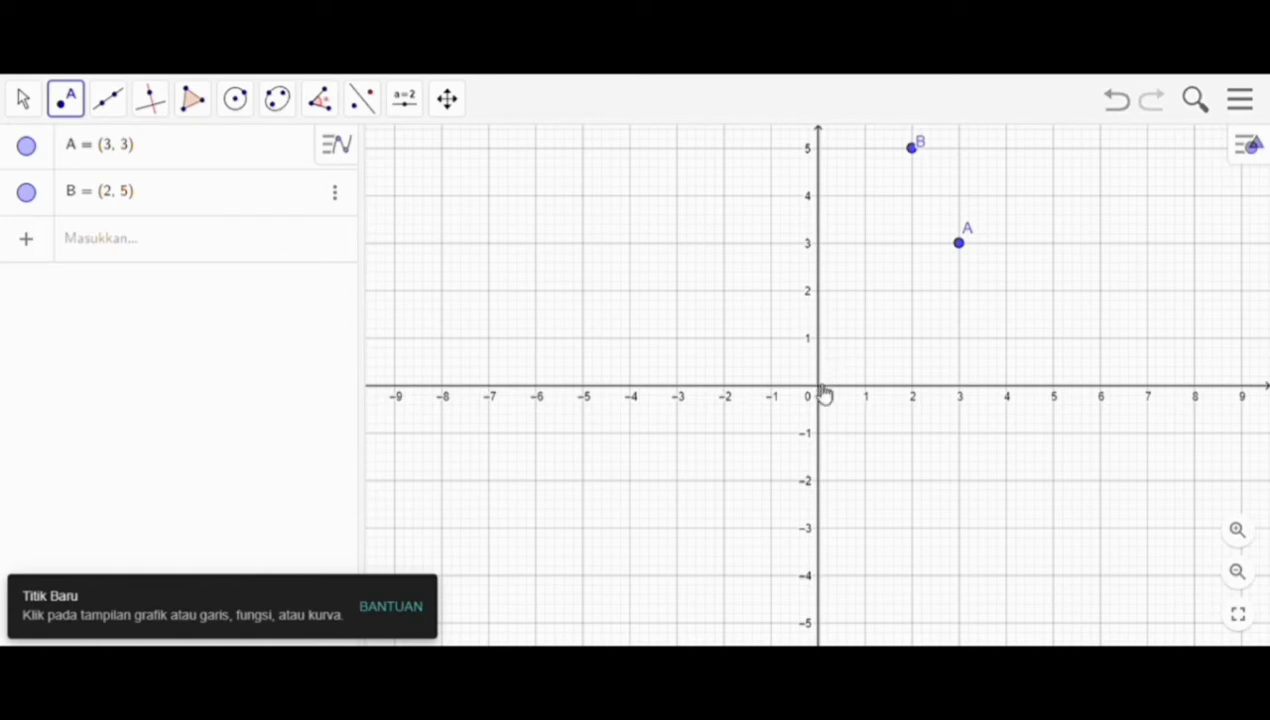
{"action": "left_click", "coordinate": [820, 388]}
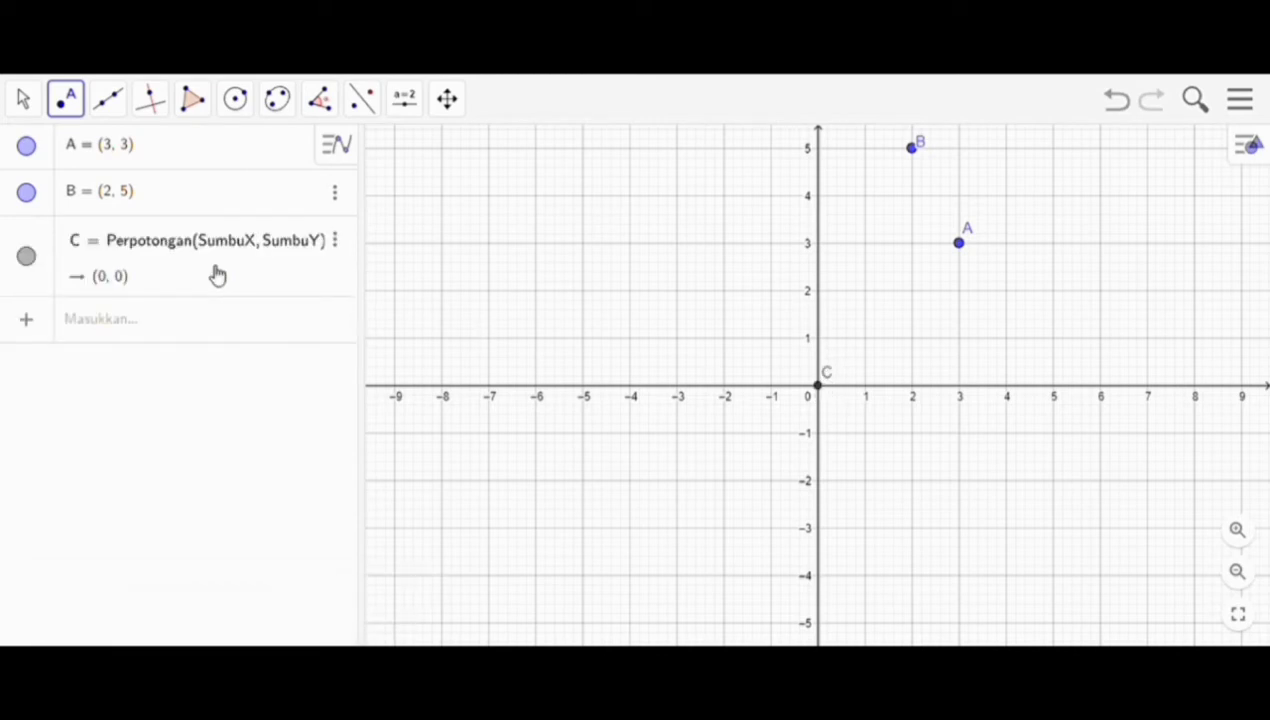
{"action": "left_click", "coordinate": [336, 245]}
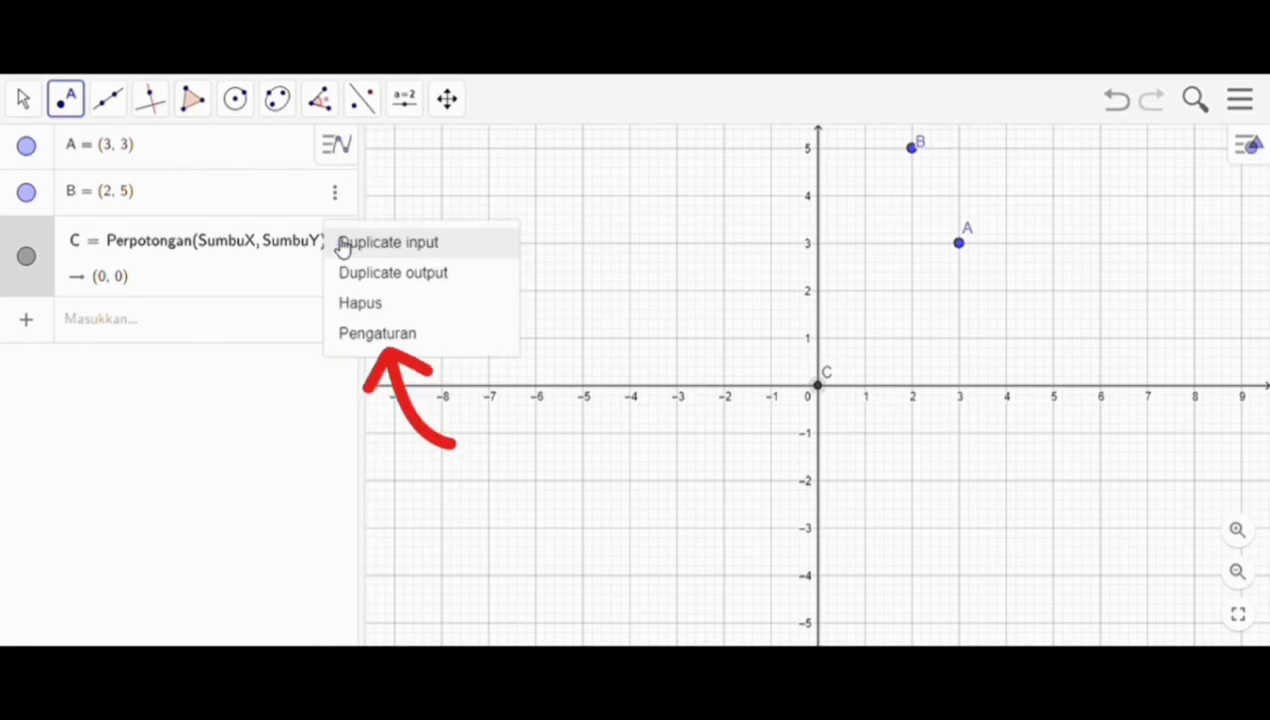
{"action": "left_click", "coordinate": [366, 336]}
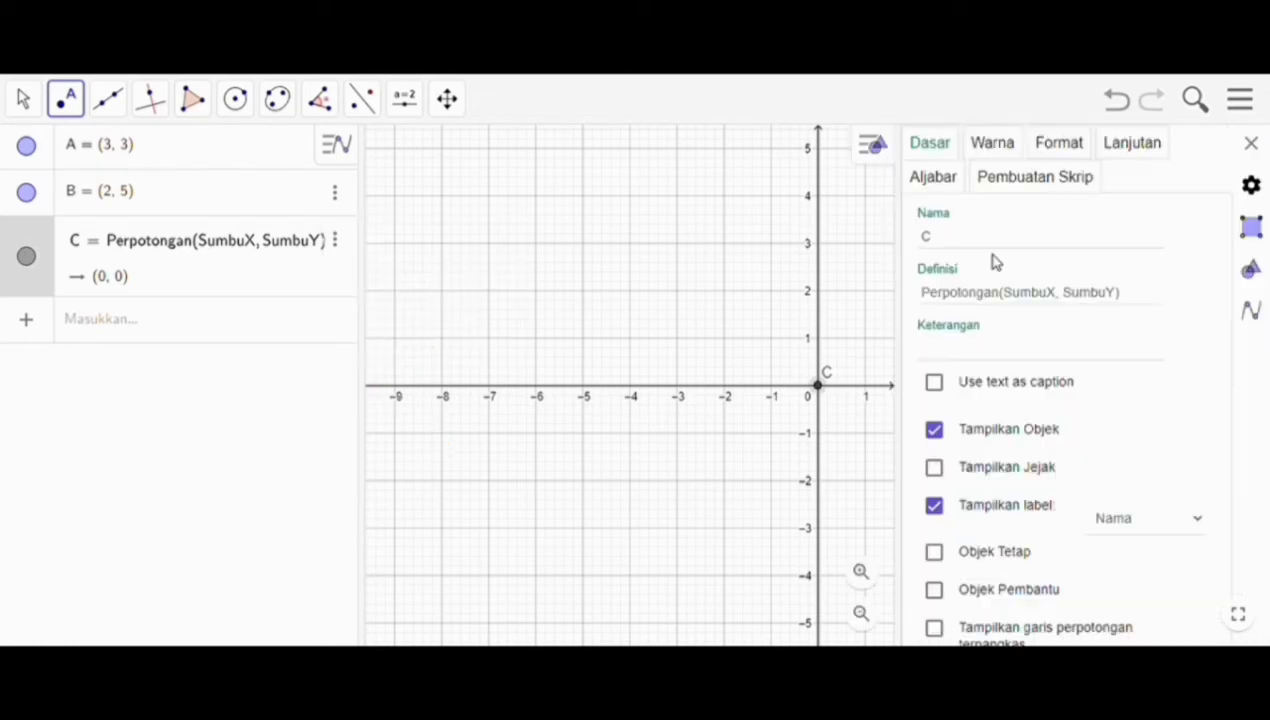
{"action": "left_click", "coordinate": [972, 250]}
{"action": "key", "text": "BackSpace"}
{"action": "type", "text": "O"}
{"action": "left_click", "coordinate": [24, 100]}
Draw two vectors starting at O, one ending at point A and the other at point B.
{"action": "left_click", "coordinate": [110, 100]}
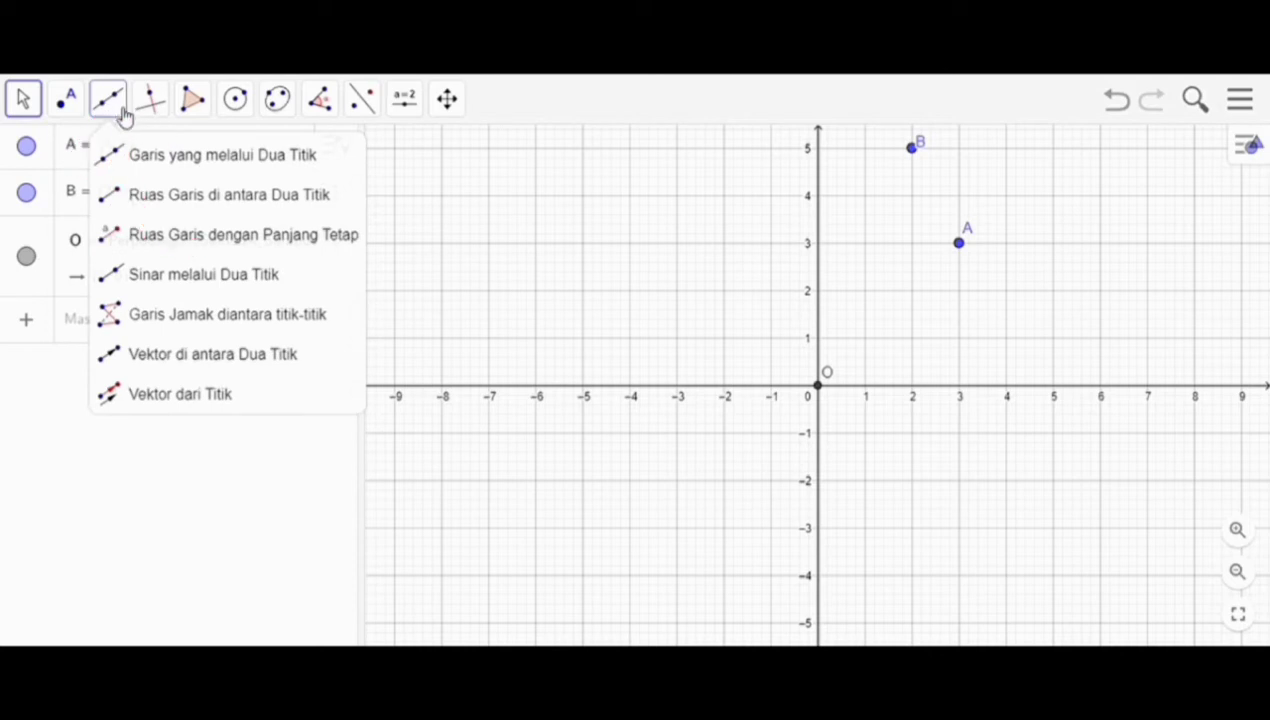
{"action": "left_click", "coordinate": [168, 356]}
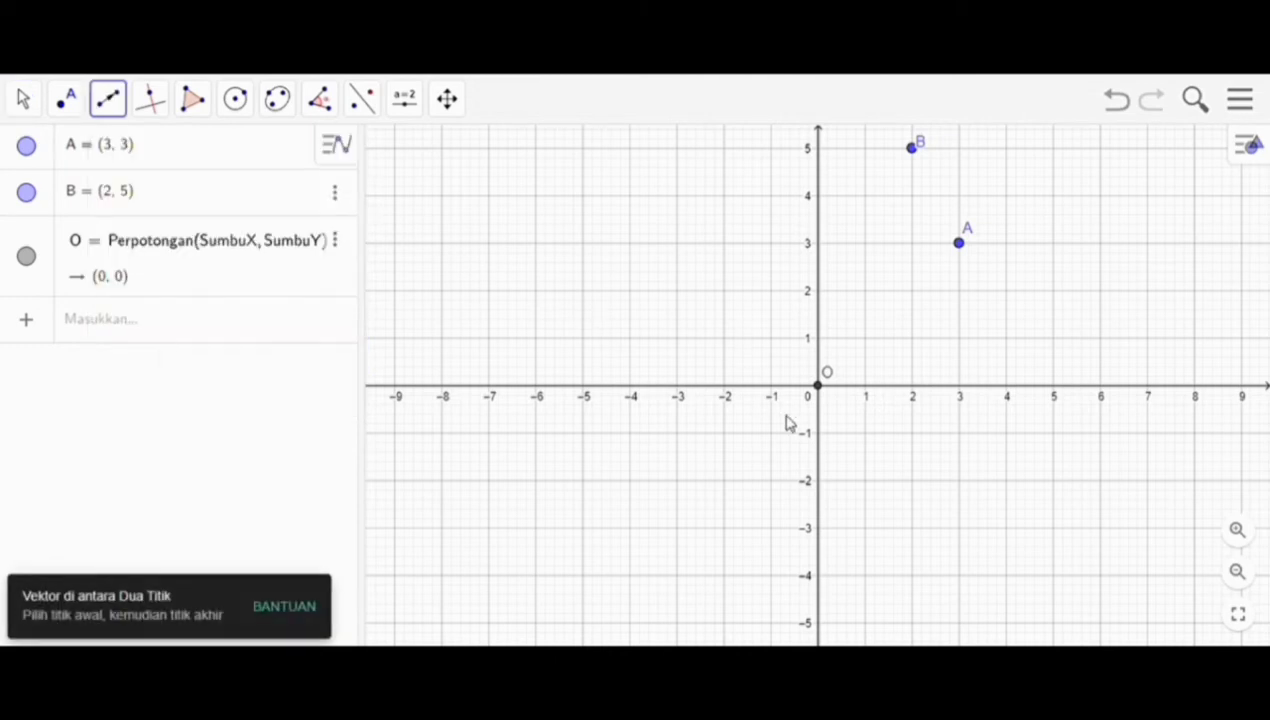
{"action": "left_click", "coordinate": [820, 388]}
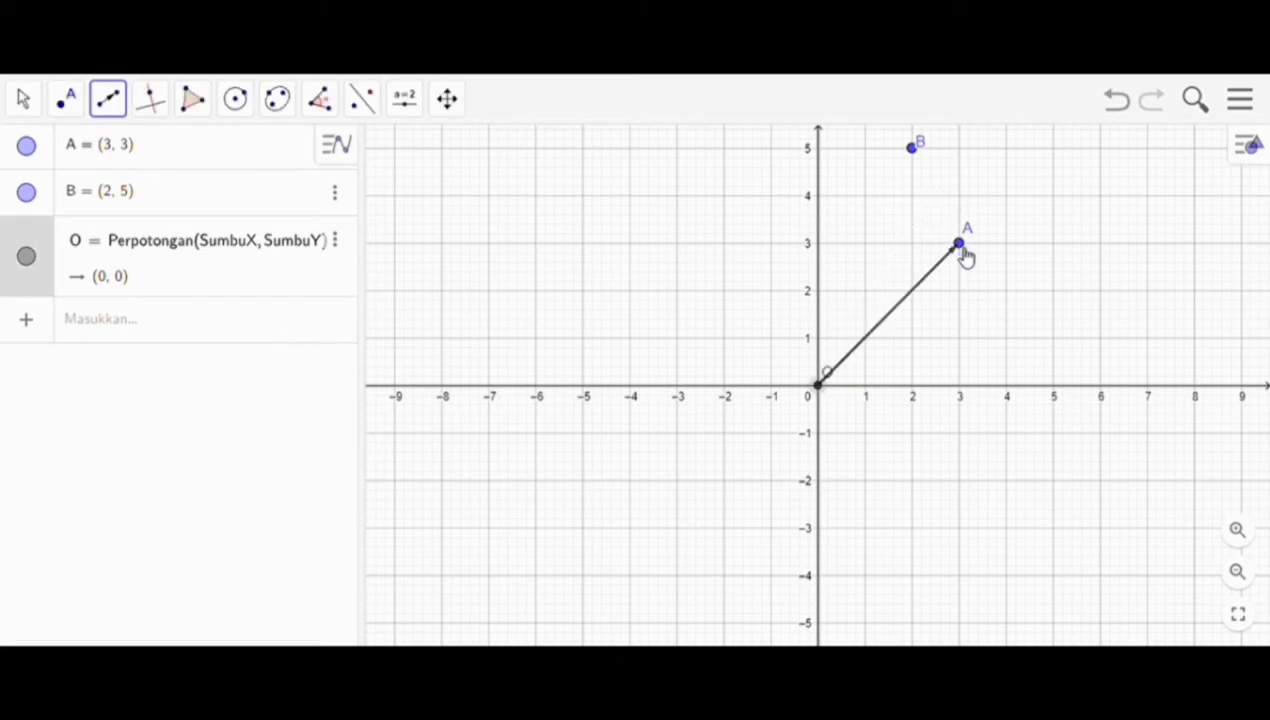
{"action": "left_click", "coordinate": [961, 245]}
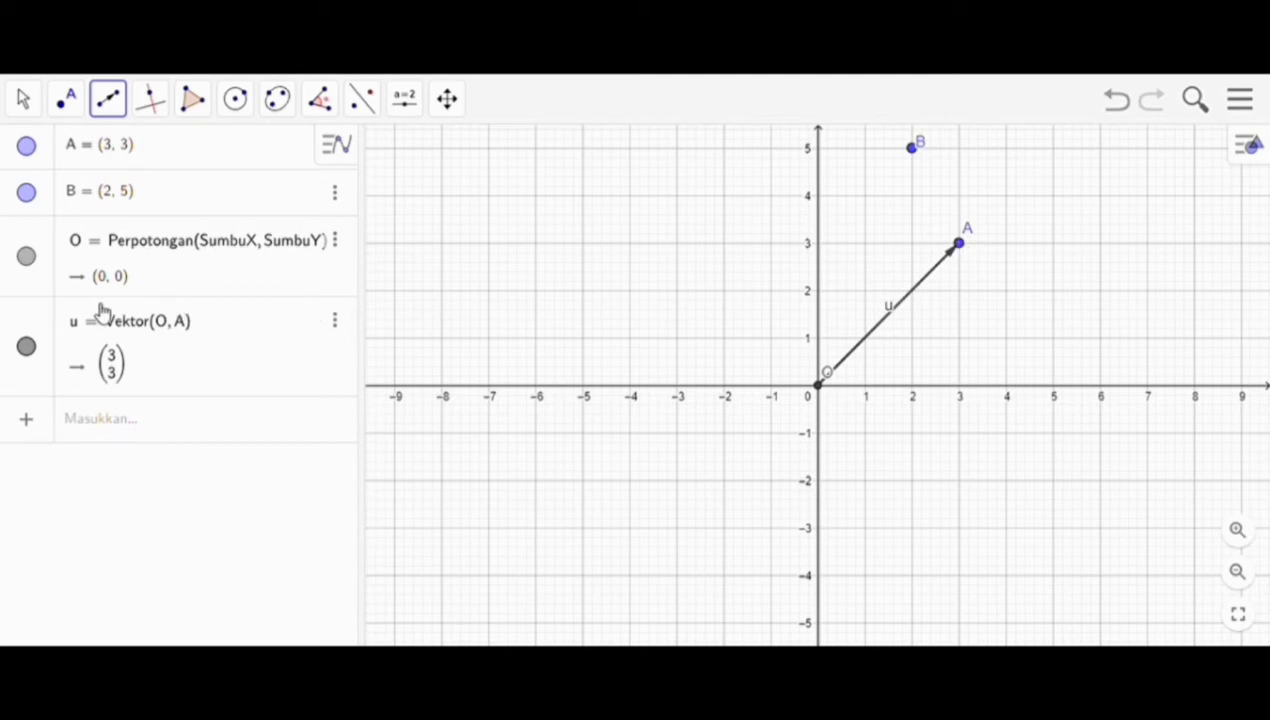
{"action": "left_click", "coordinate": [818, 387]}
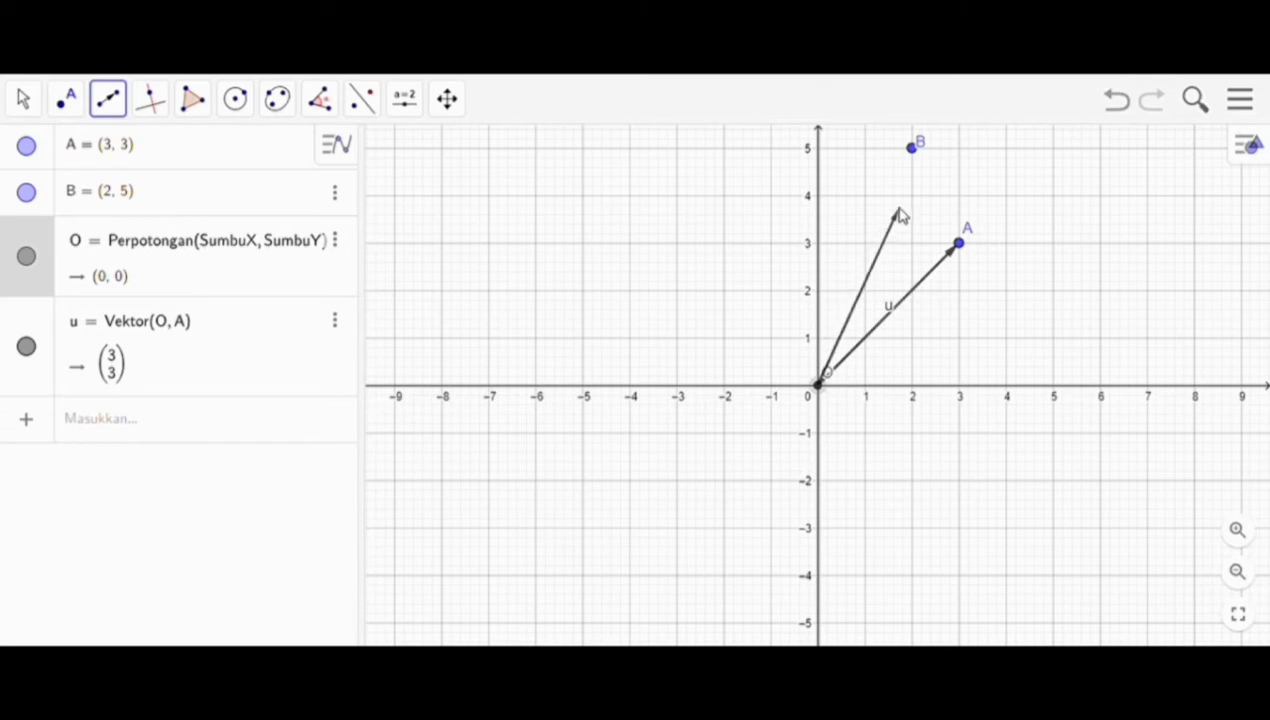
{"action": "left_click", "coordinate": [914, 148]}
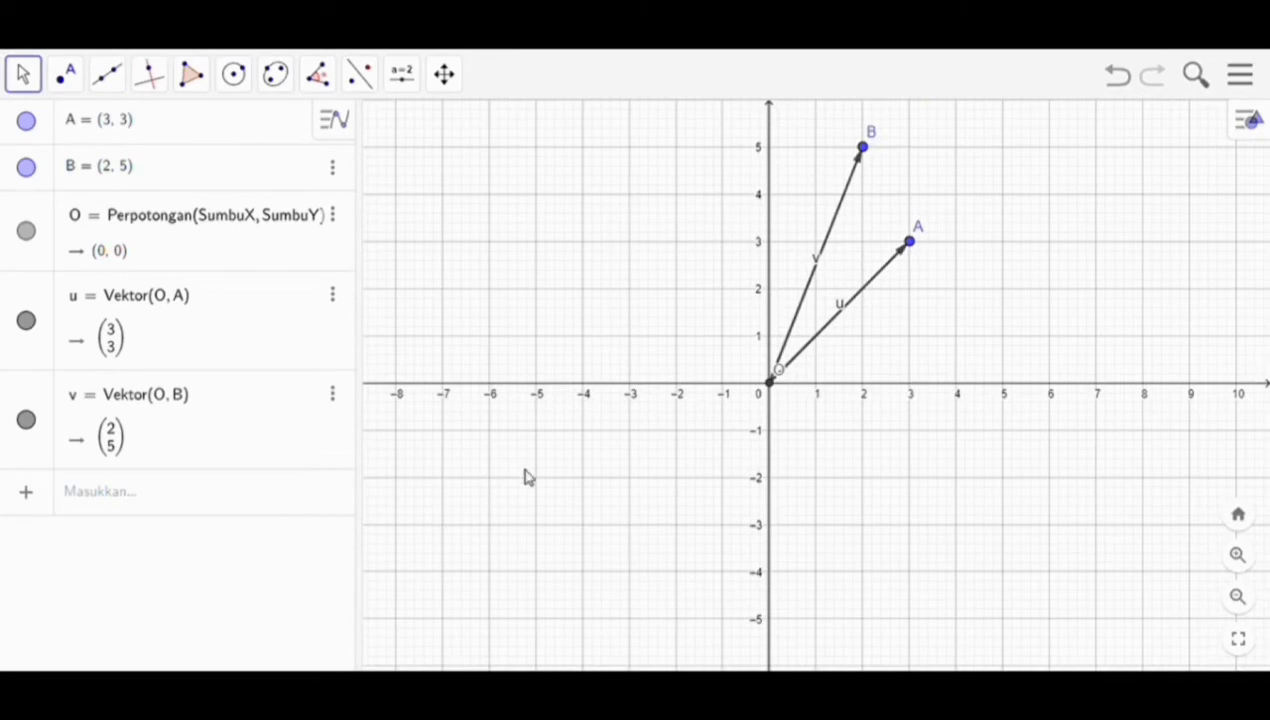
Use the Vector from Point tool to draw a copy of vector v starting at point A.
{"action": "left_click", "coordinate": [818, 268]}
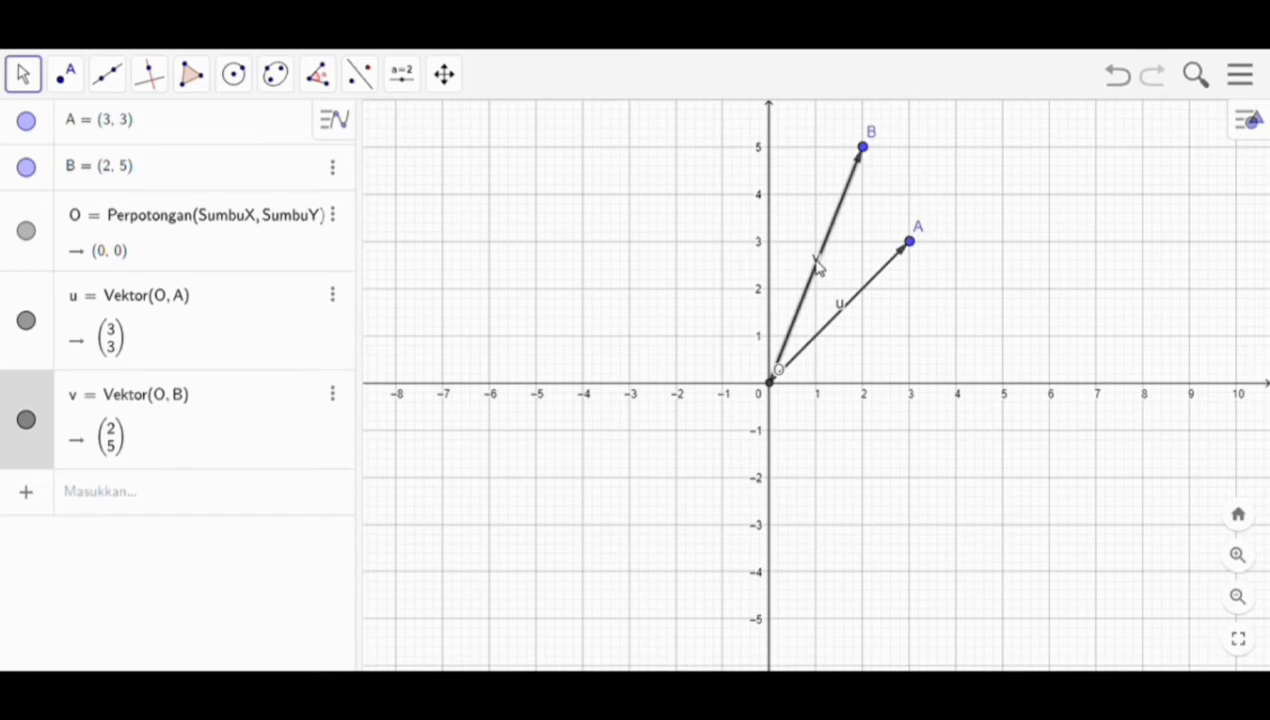
{"action": "left_click", "coordinate": [916, 248]}
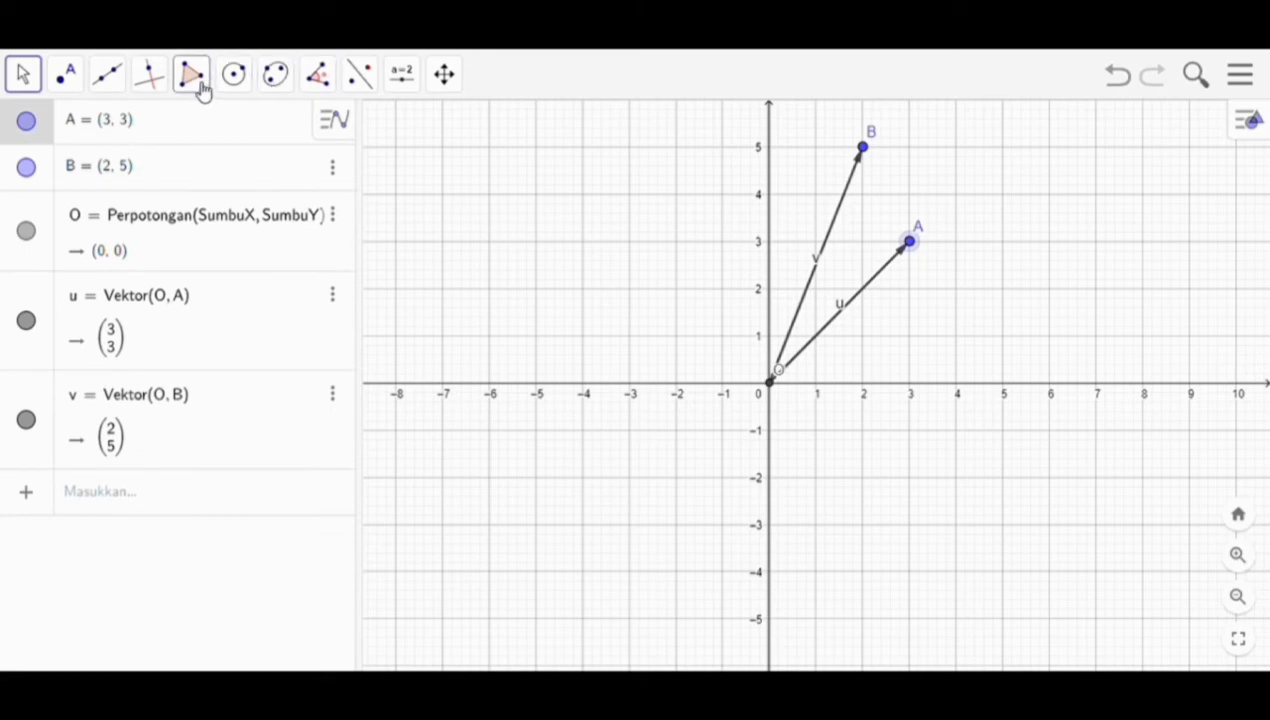
{"action": "left_click", "coordinate": [108, 88]}
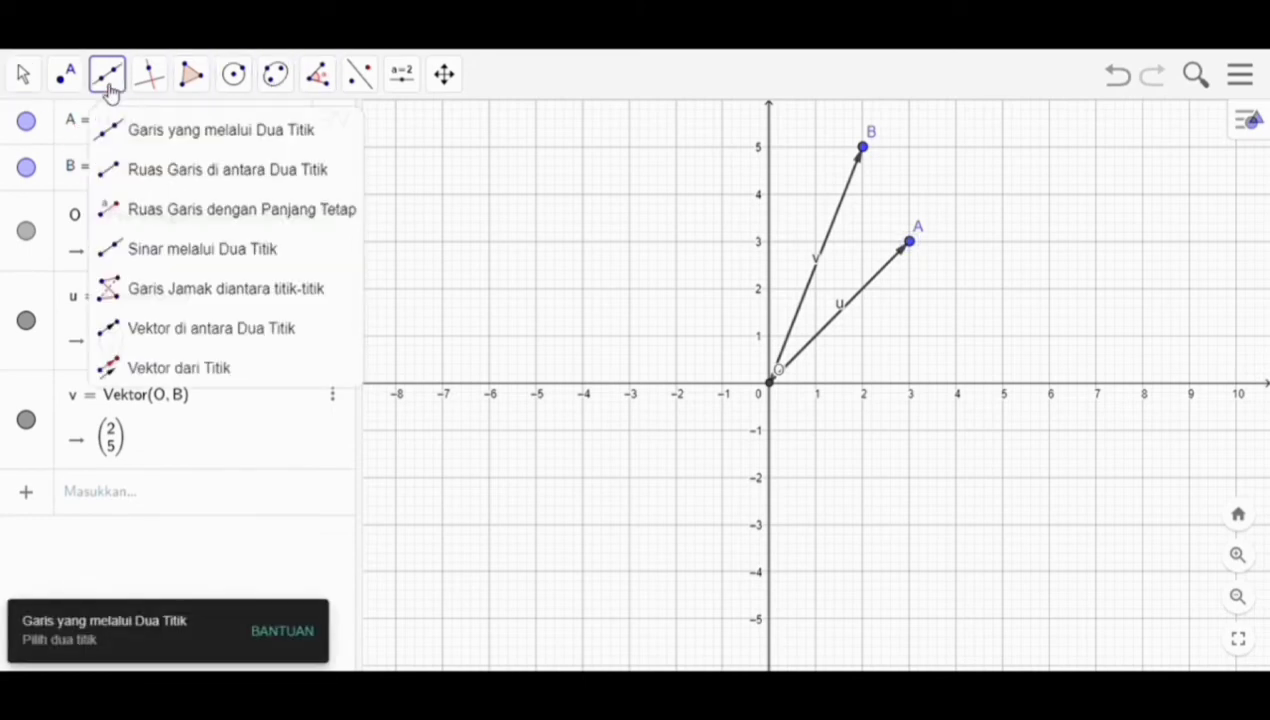
{"action": "left_click", "coordinate": [135, 368]}
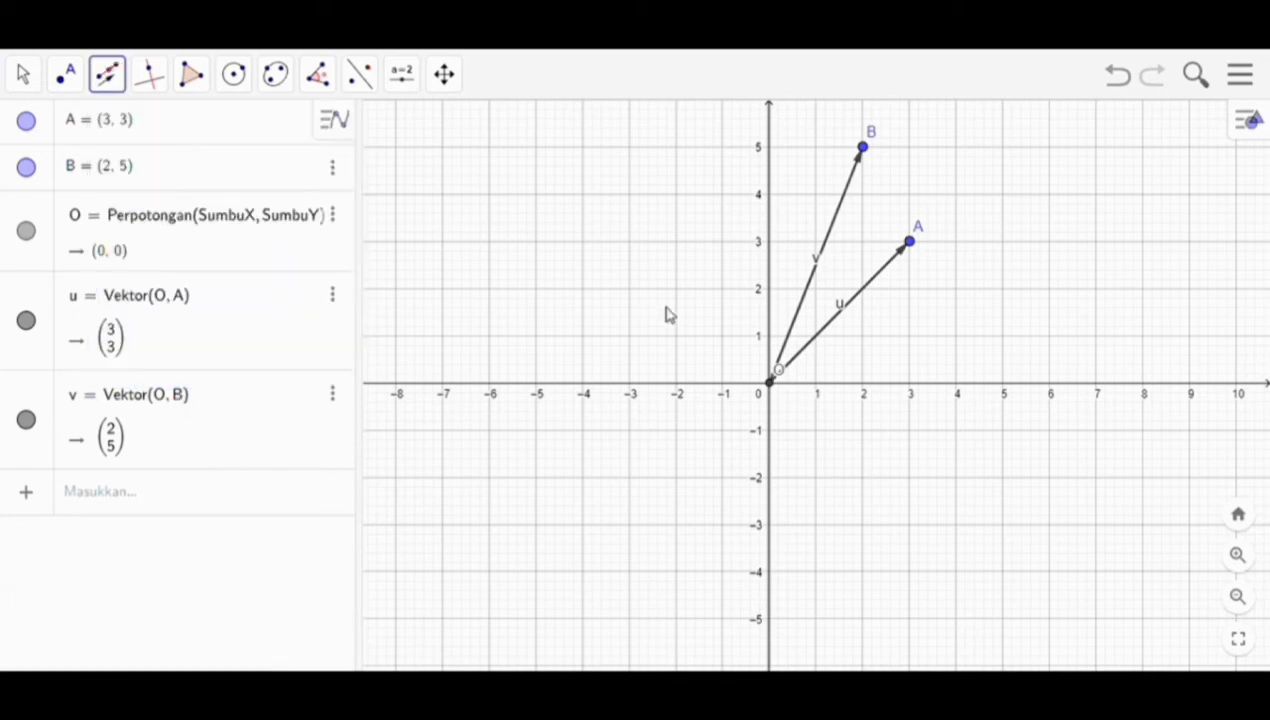
{"action": "left_click", "coordinate": [818, 262]}
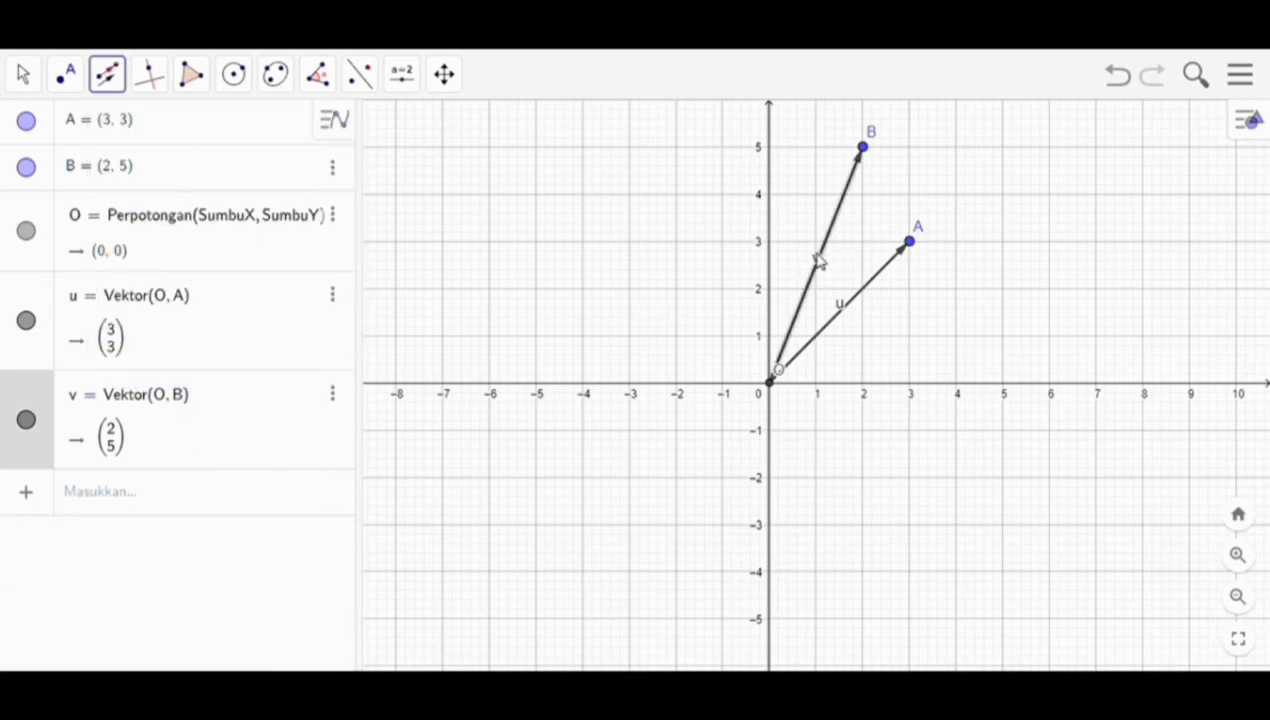
{"action": "left_click", "coordinate": [915, 246]}
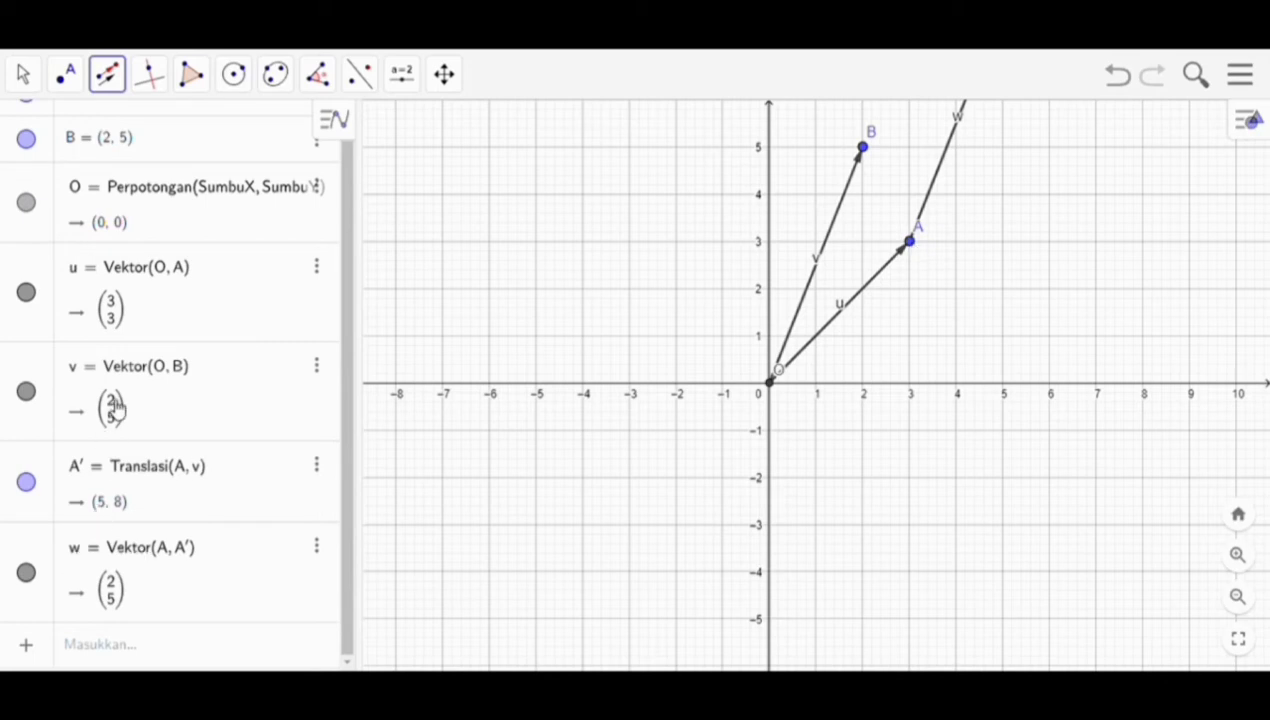
Define the resultant vector algebraically as p = u + w.
{"action": "left_click", "coordinate": [26, 76]}
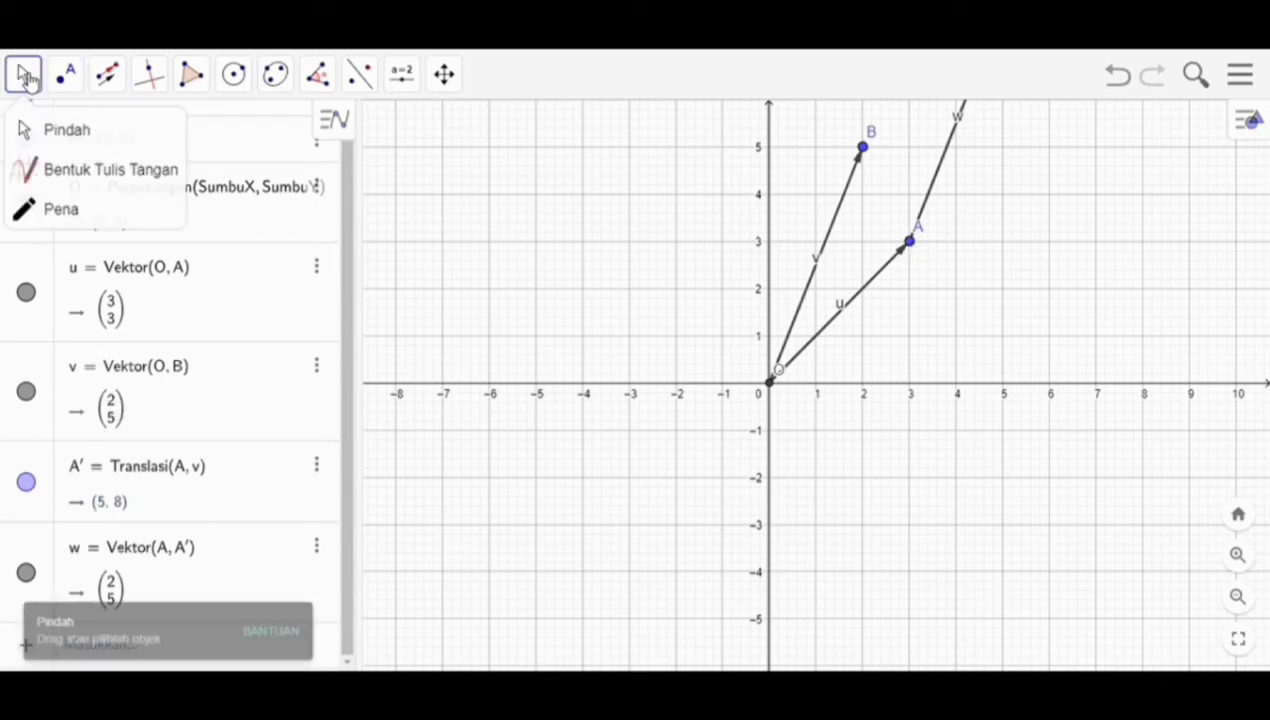
{"action": "left_click_drag", "start_coordinate": [710, 265], "coordinate": [680, 391]}
{"action": "left_click", "coordinate": [101, 646]}
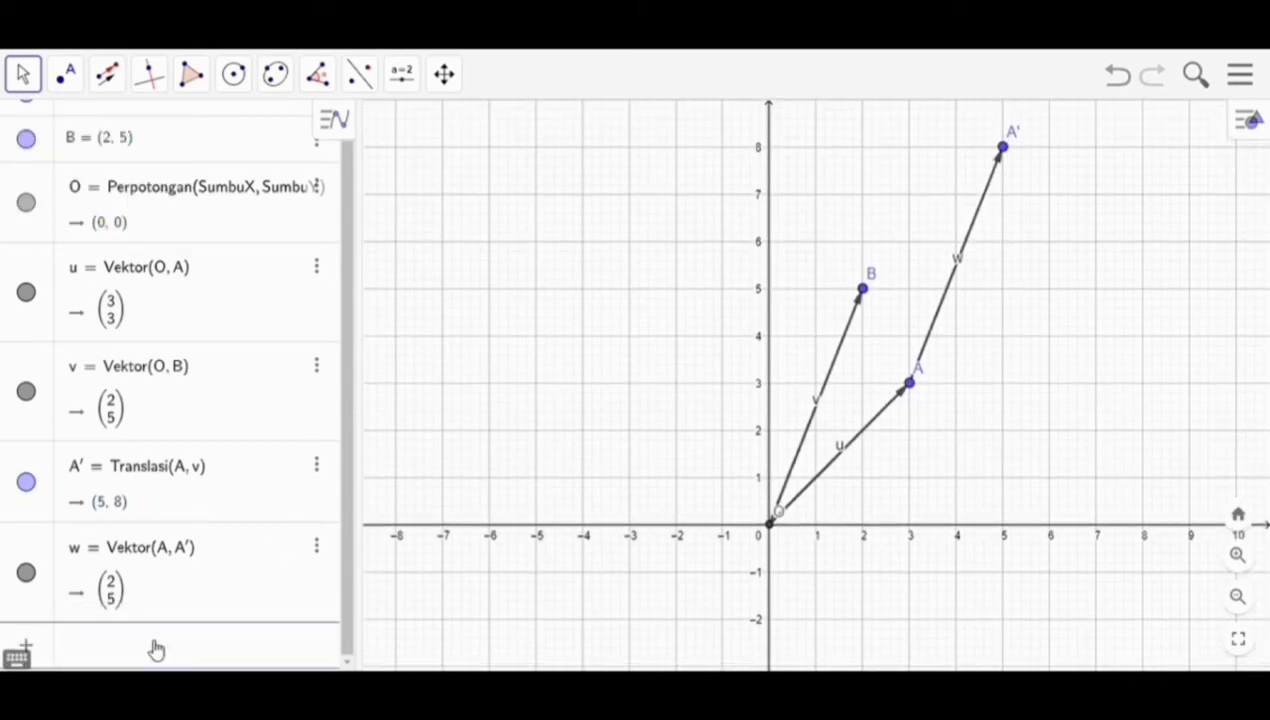
{"action": "type", "text": "p = u "}
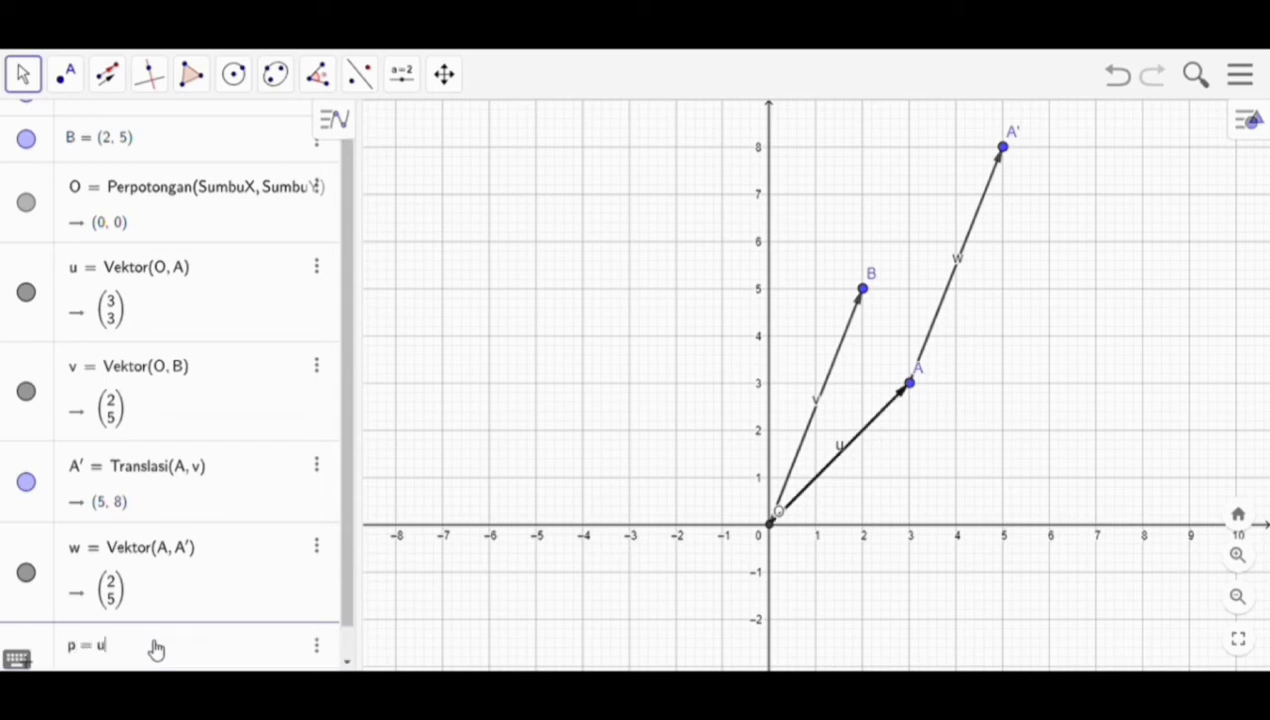
{"action": "type", "text": "+ w"}
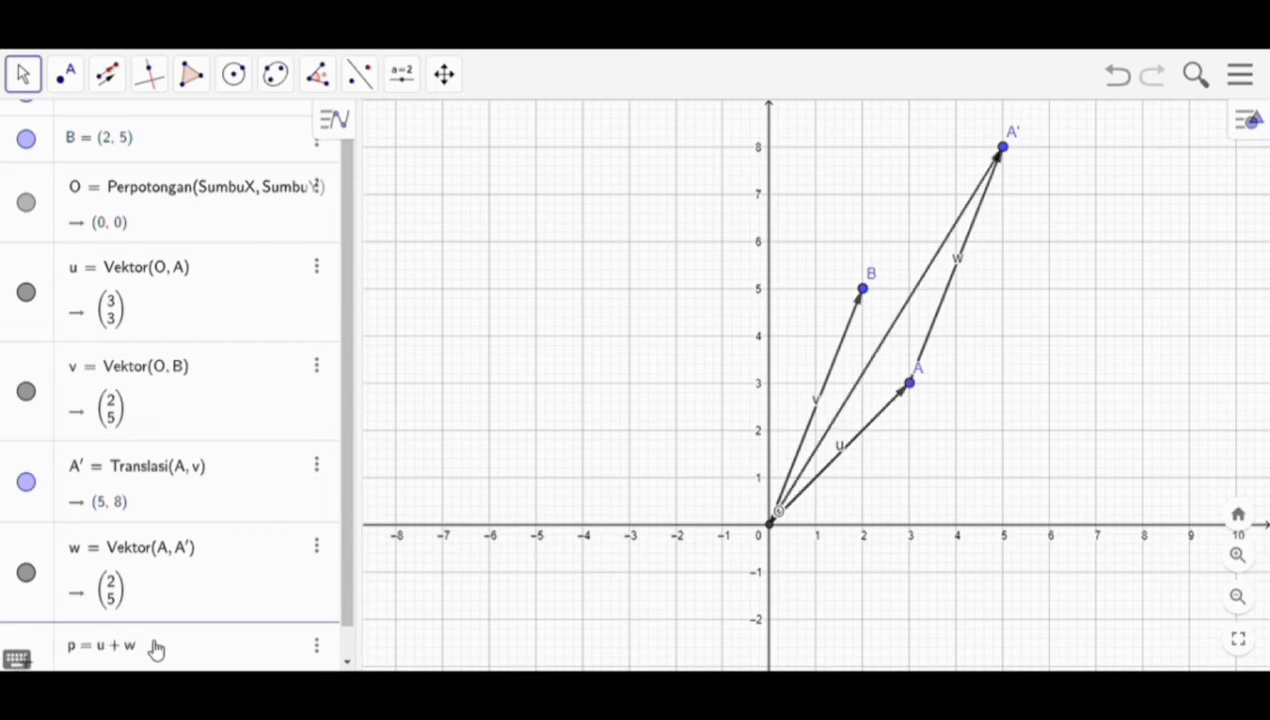
{"action": "key", "text": "Return"}
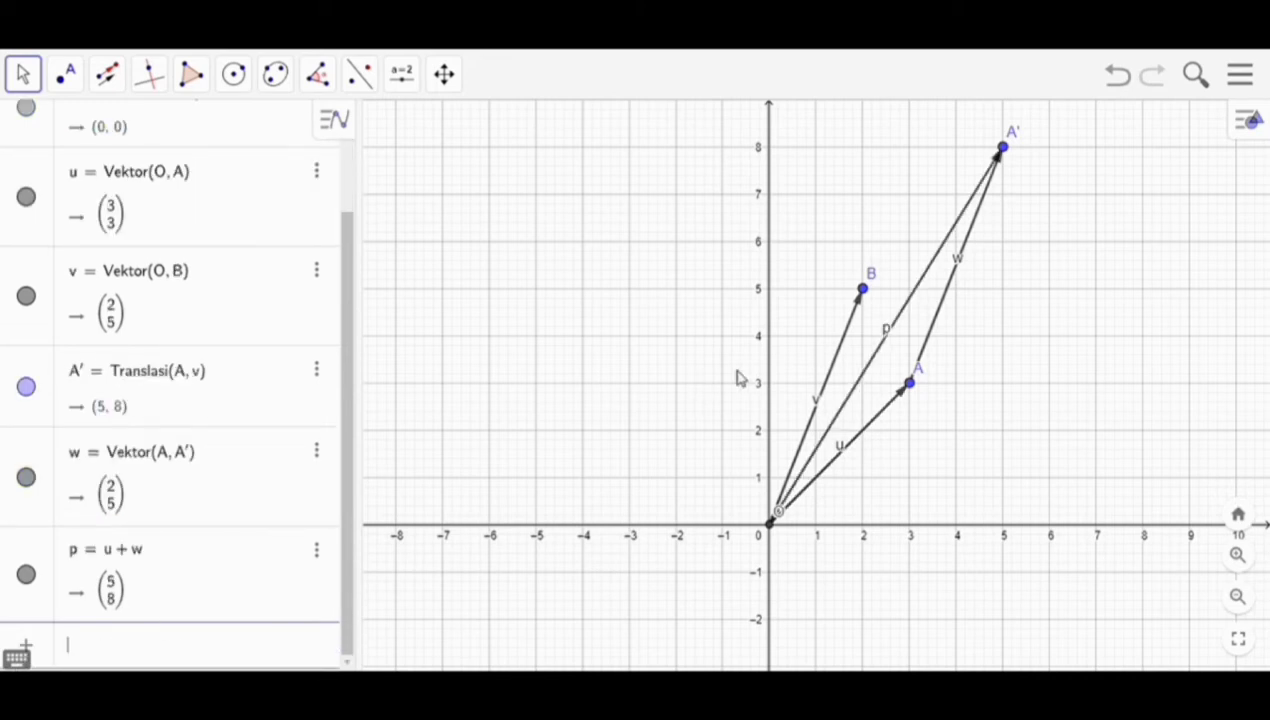
Change the colour of resultant vector p to red in its object settings.
{"action": "left_click", "coordinate": [889, 337]}
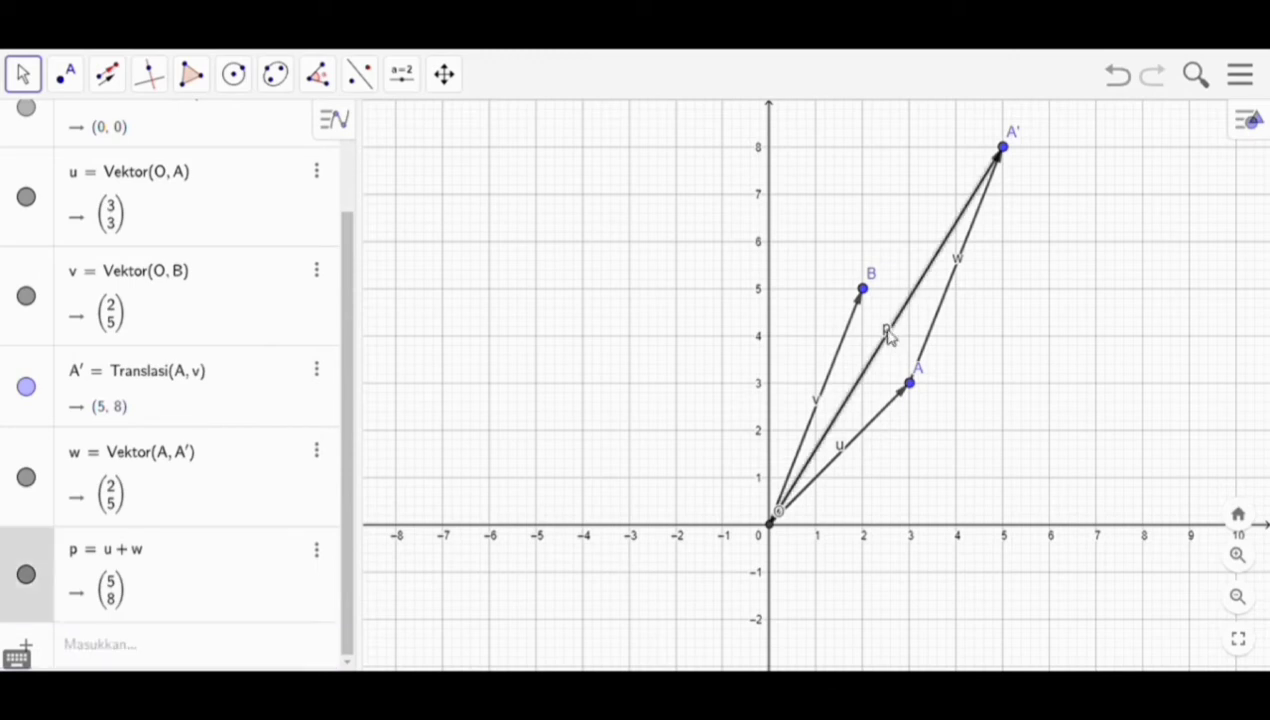
{"action": "right_click", "coordinate": [889, 337]}
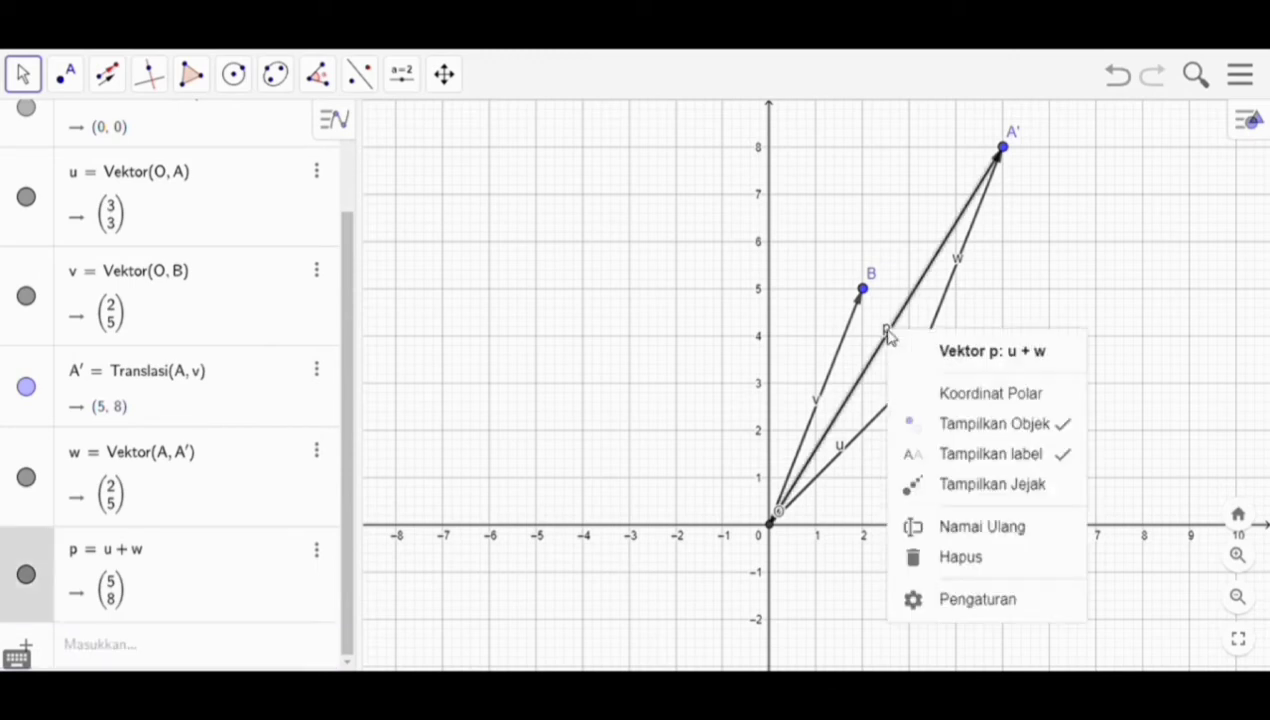
{"action": "left_click", "coordinate": [956, 603]}
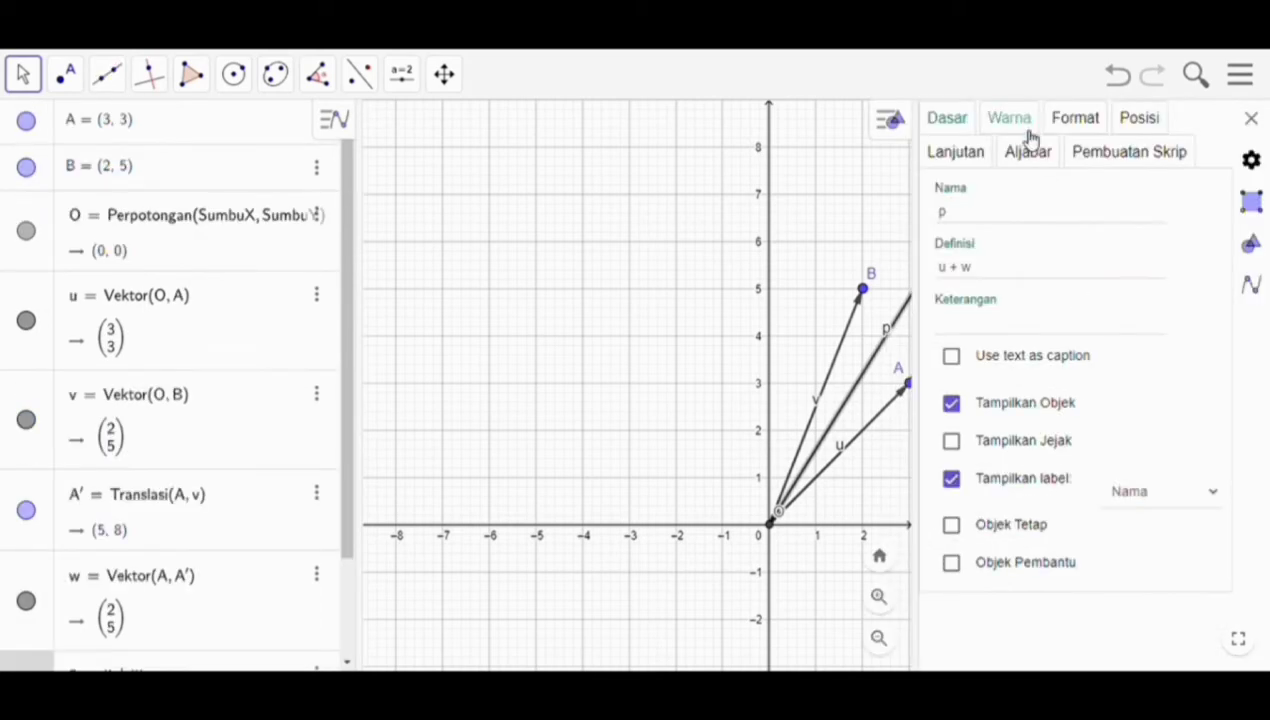
{"action": "left_click", "coordinate": [1020, 118]}
{"action": "left_click", "coordinate": [962, 210]}
{"action": "left_click", "coordinate": [1247, 118]}
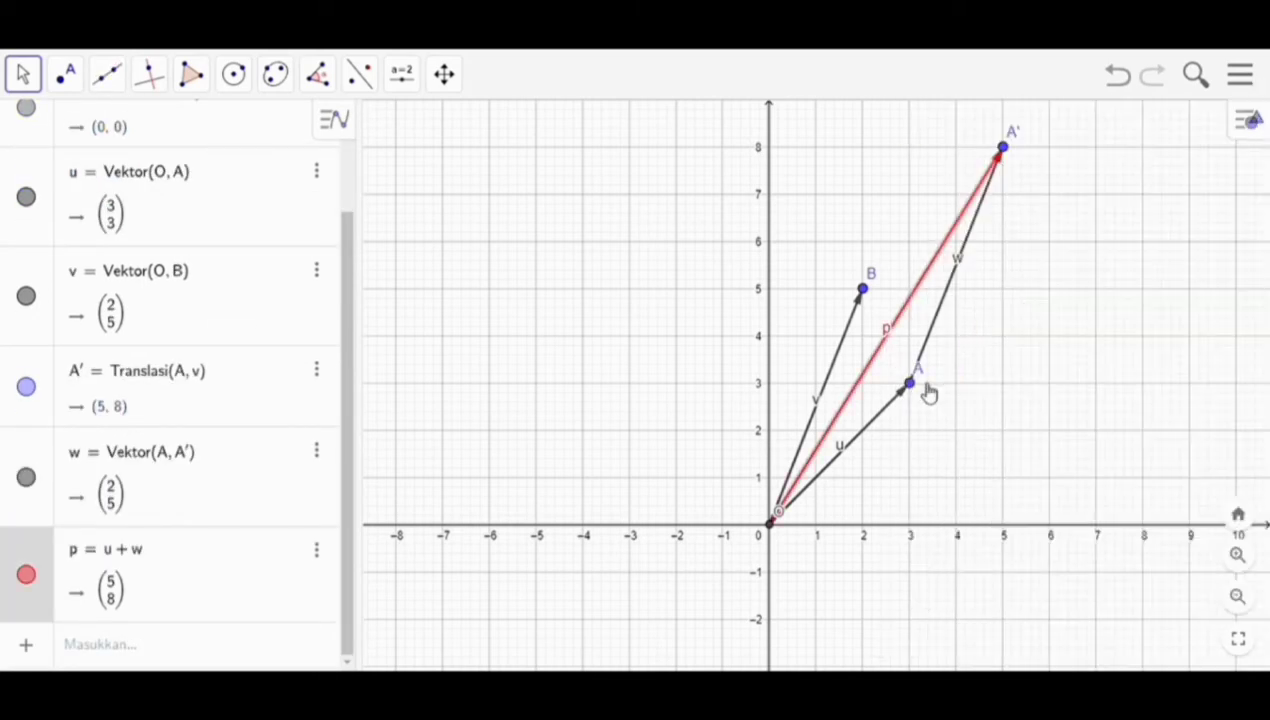
{"action": "left_click", "coordinate": [872, 433]}
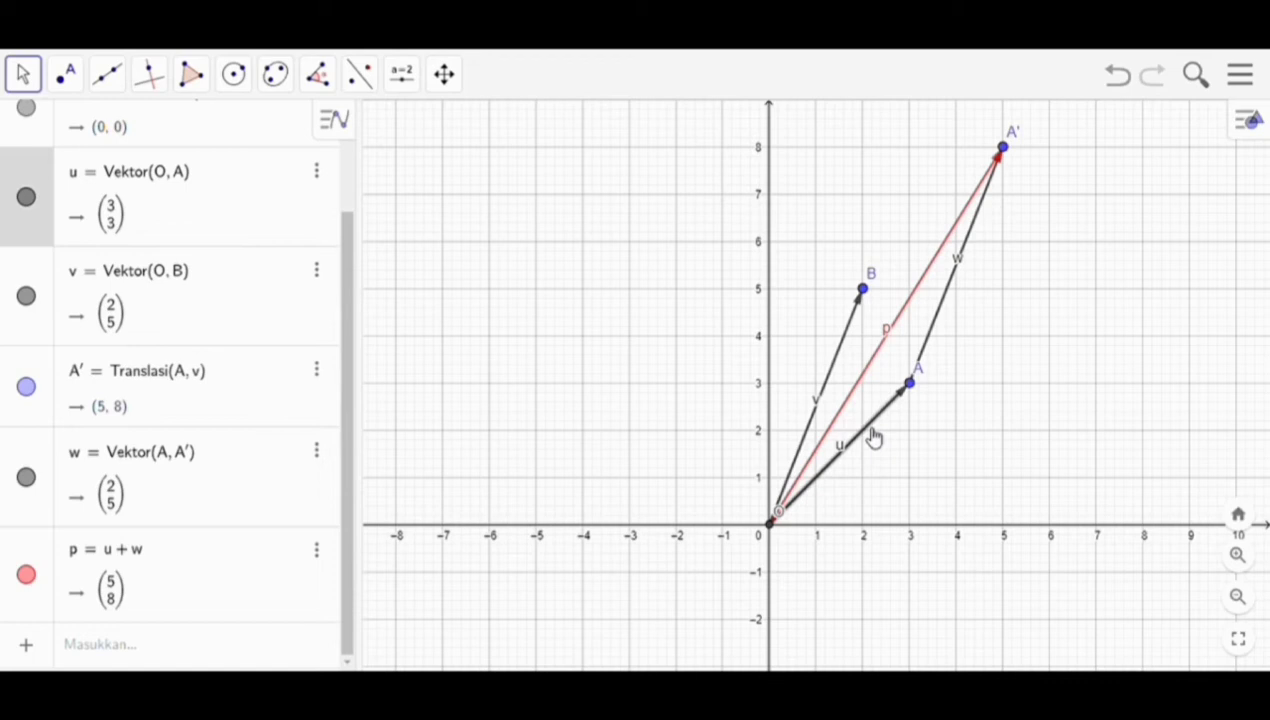
{"action": "left_click", "coordinate": [944, 324]}
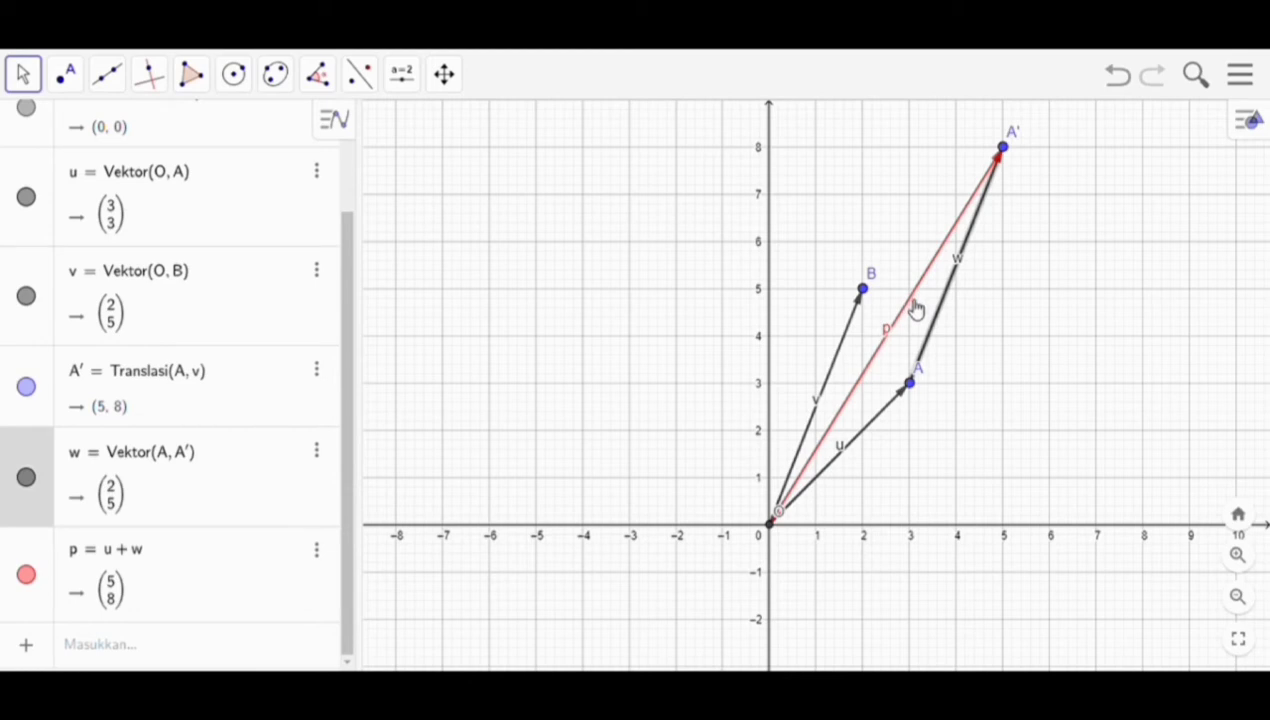
{"action": "left_click", "coordinate": [911, 306]}
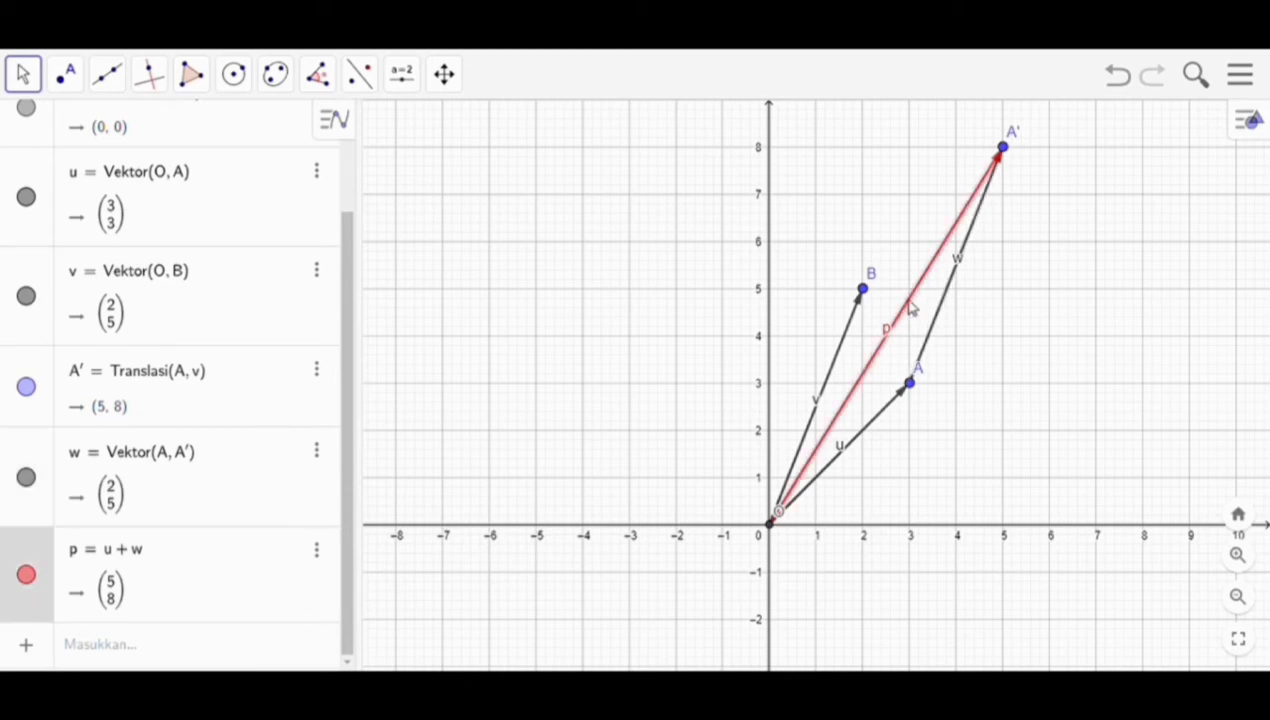
{"action": "left_click", "coordinate": [115, 595]}
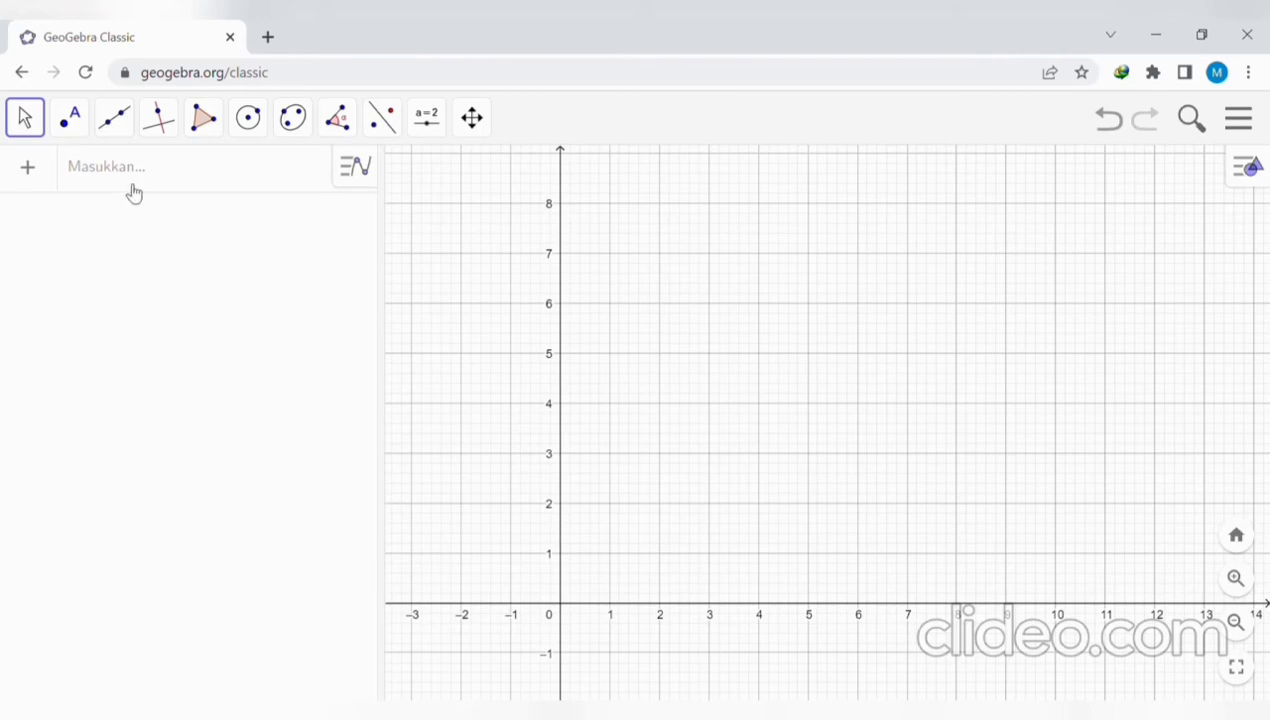
Plot three new points at (6, 4), (3, 3) and the origin, in that order.
{"action": "left_click", "coordinate": [80, 128]}
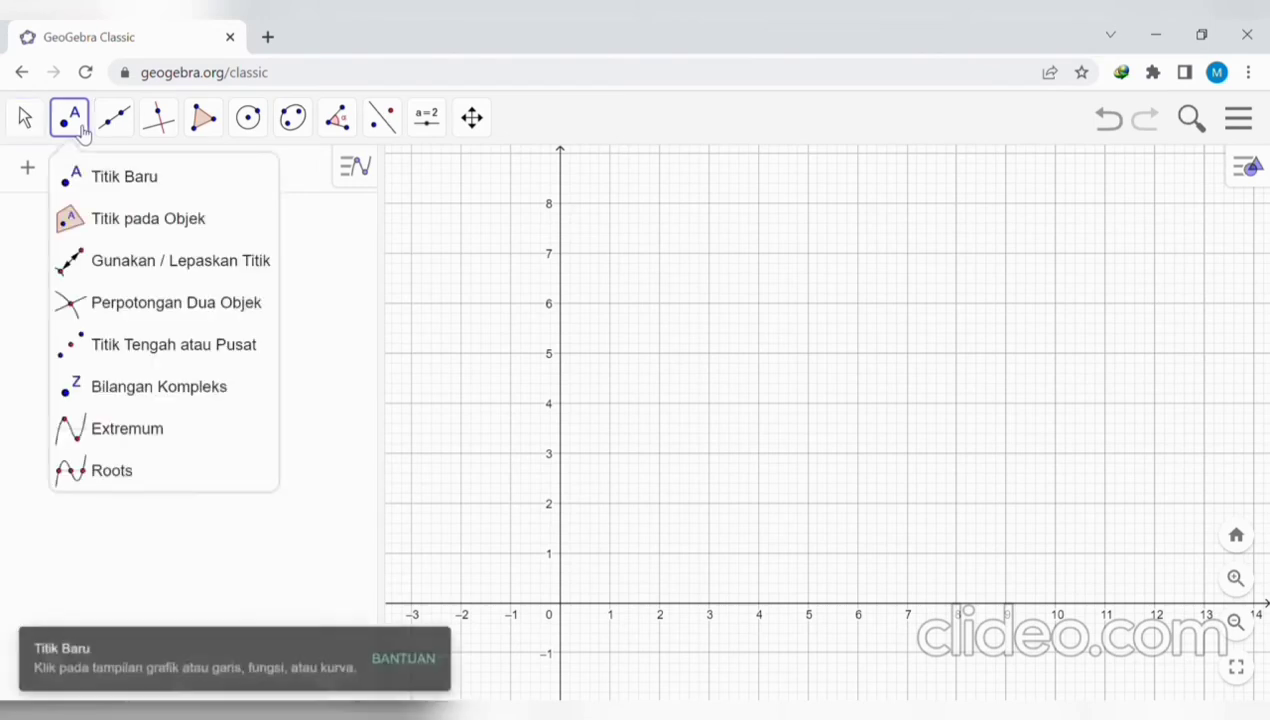
{"action": "left_click", "coordinate": [116, 186]}
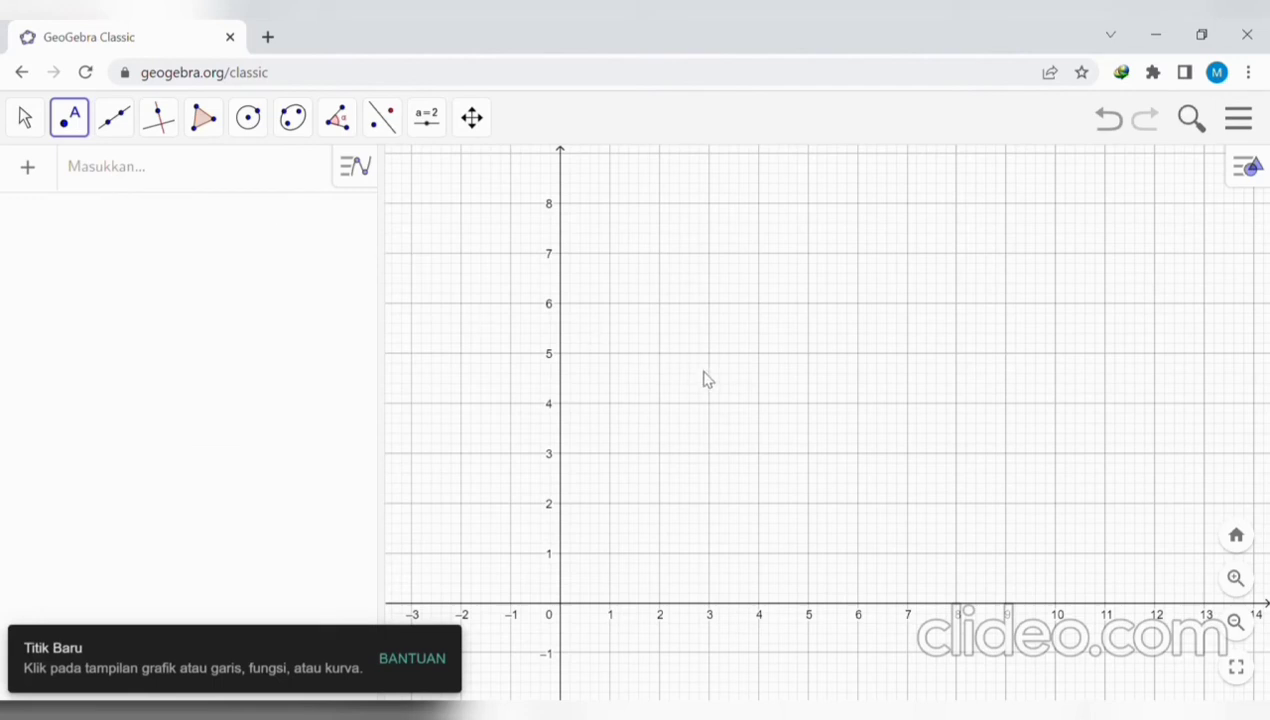
{"action": "left_click", "coordinate": [857, 403]}
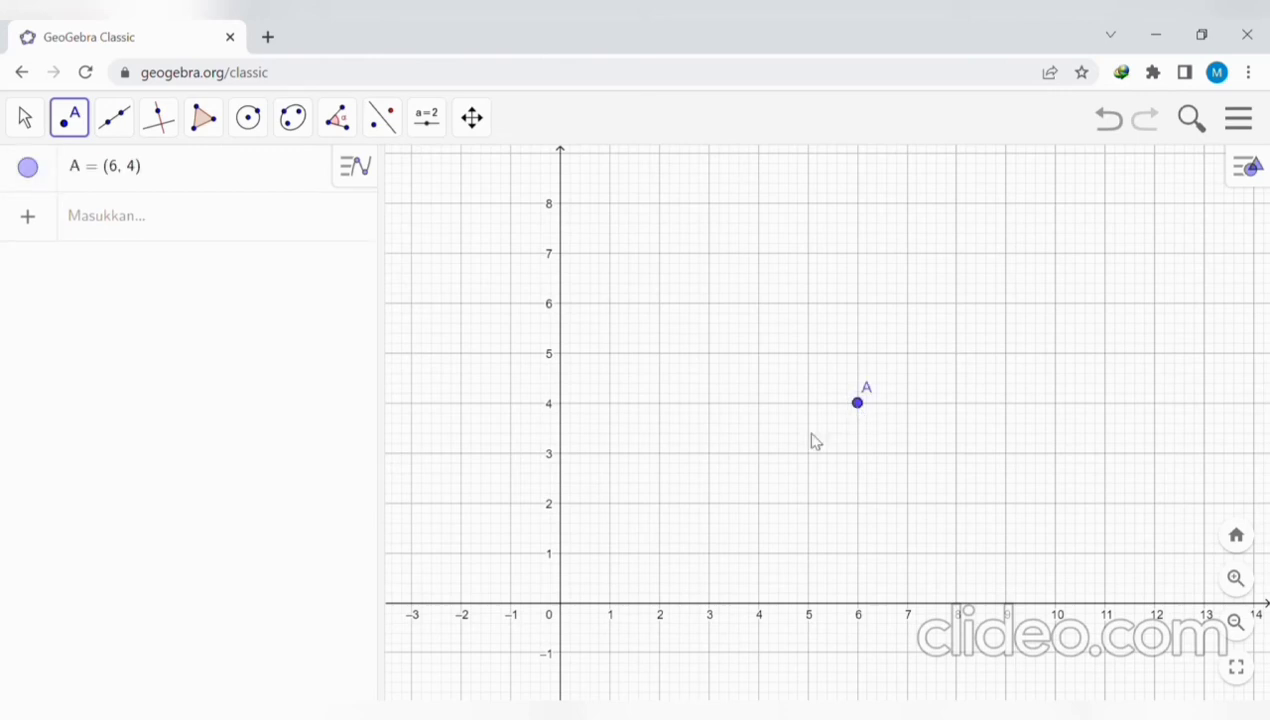
{"action": "left_click", "coordinate": [709, 453]}
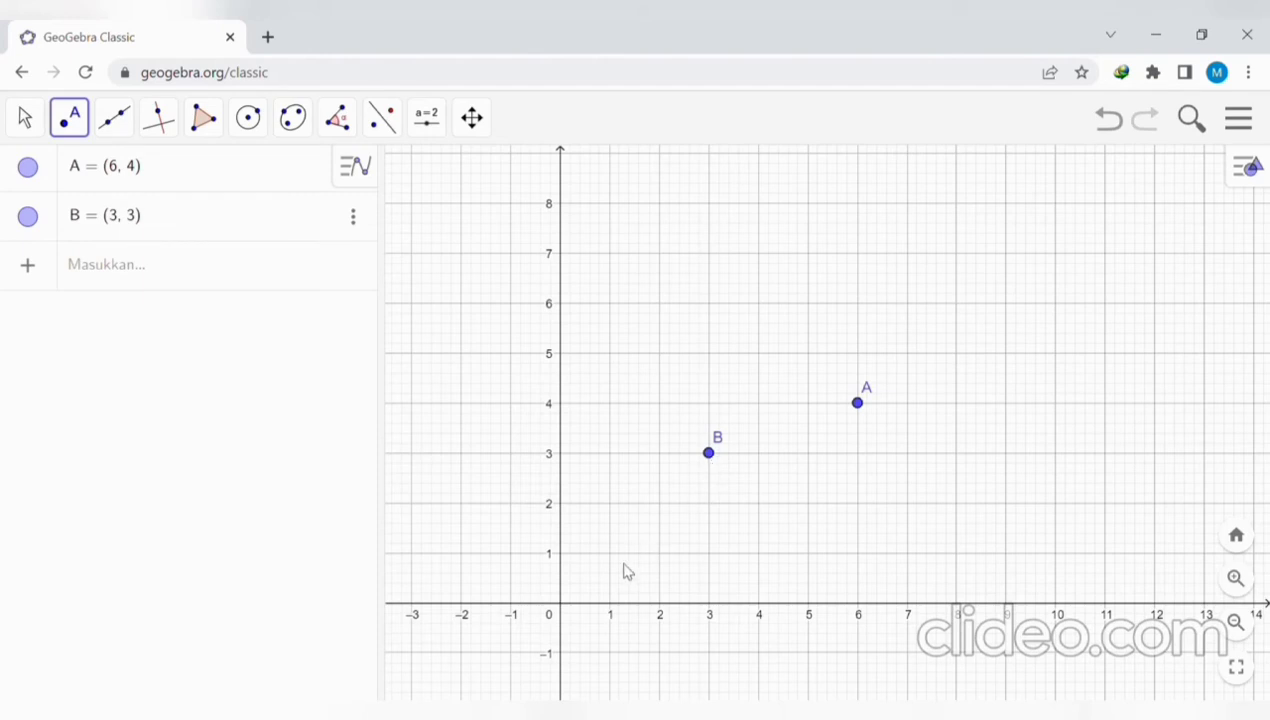
{"action": "left_click", "coordinate": [560, 605]}
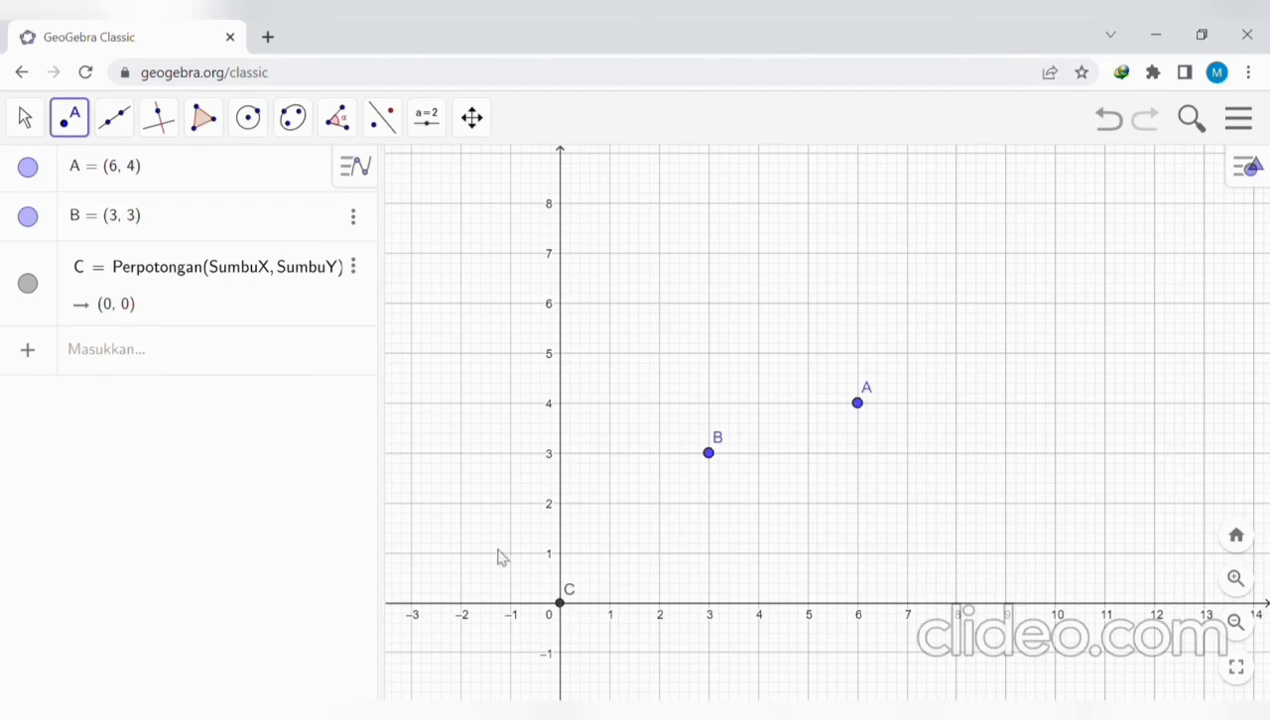
Draw two vectors between points, one from origin point C to A and the other from C to B.
{"action": "left_click", "coordinate": [116, 122]}
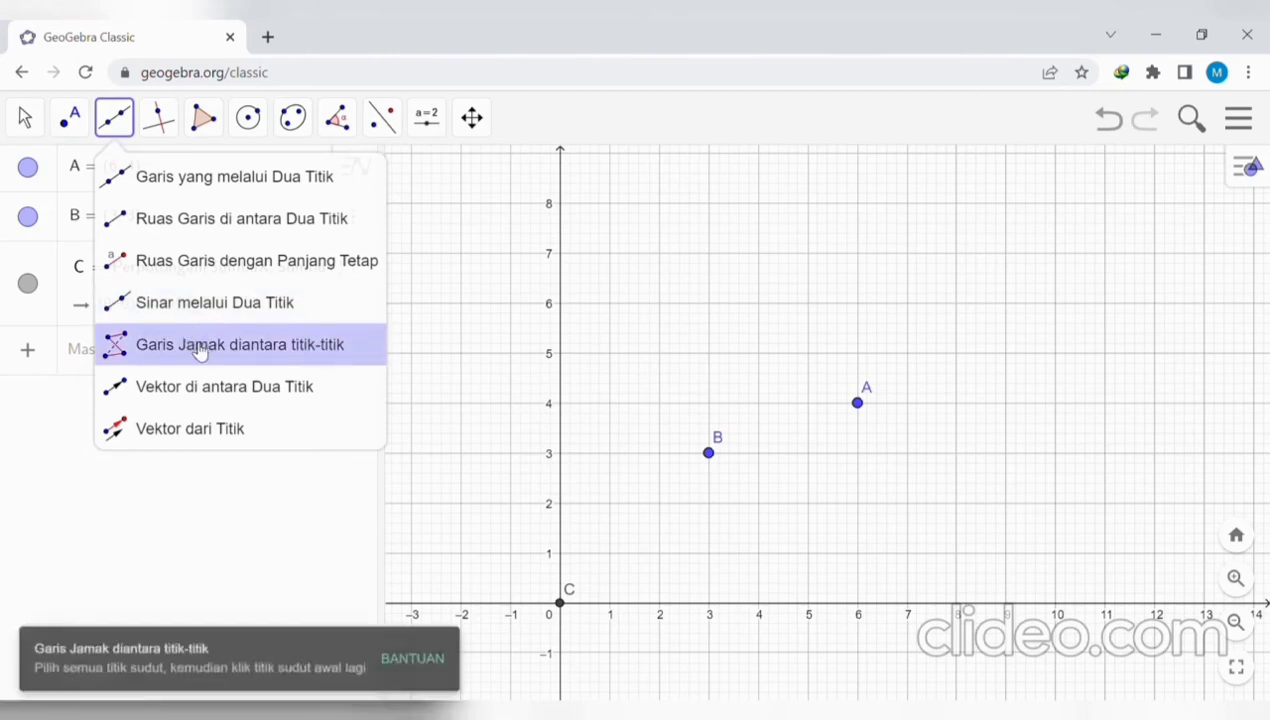
{"action": "left_click", "coordinate": [213, 396]}
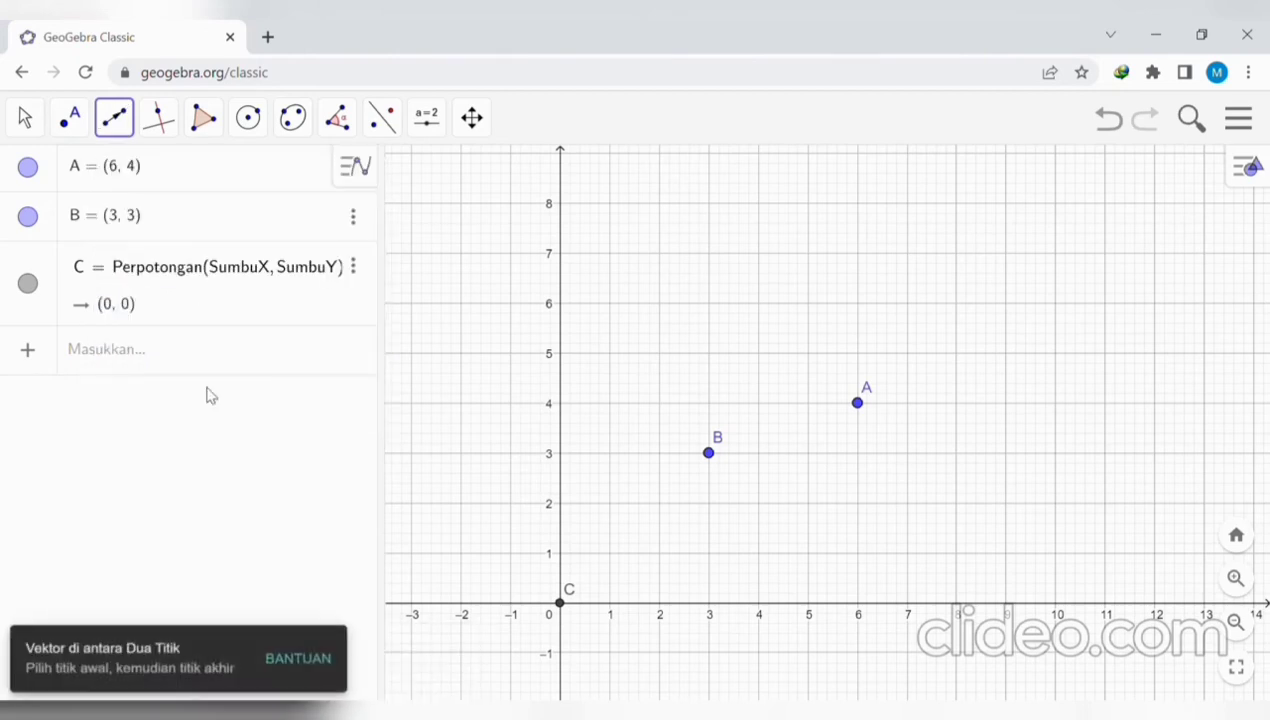
{"action": "left_click", "coordinate": [563, 604]}
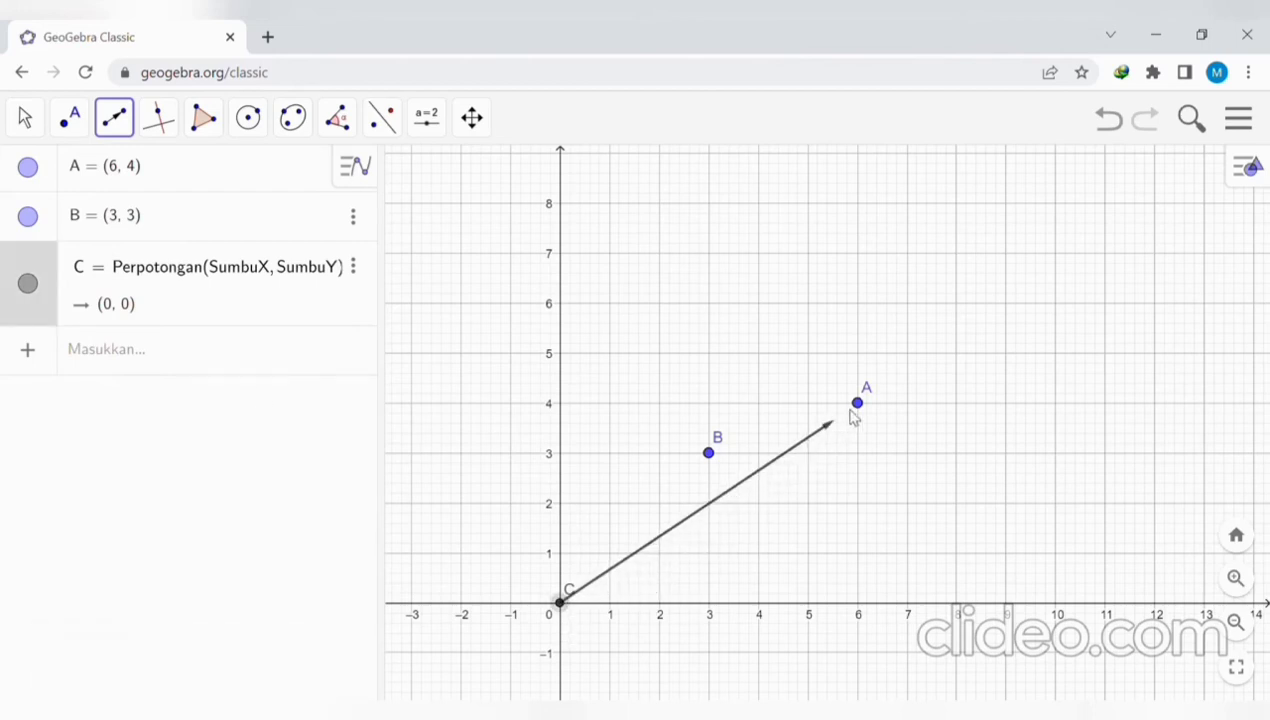
{"action": "left_click", "coordinate": [858, 404]}
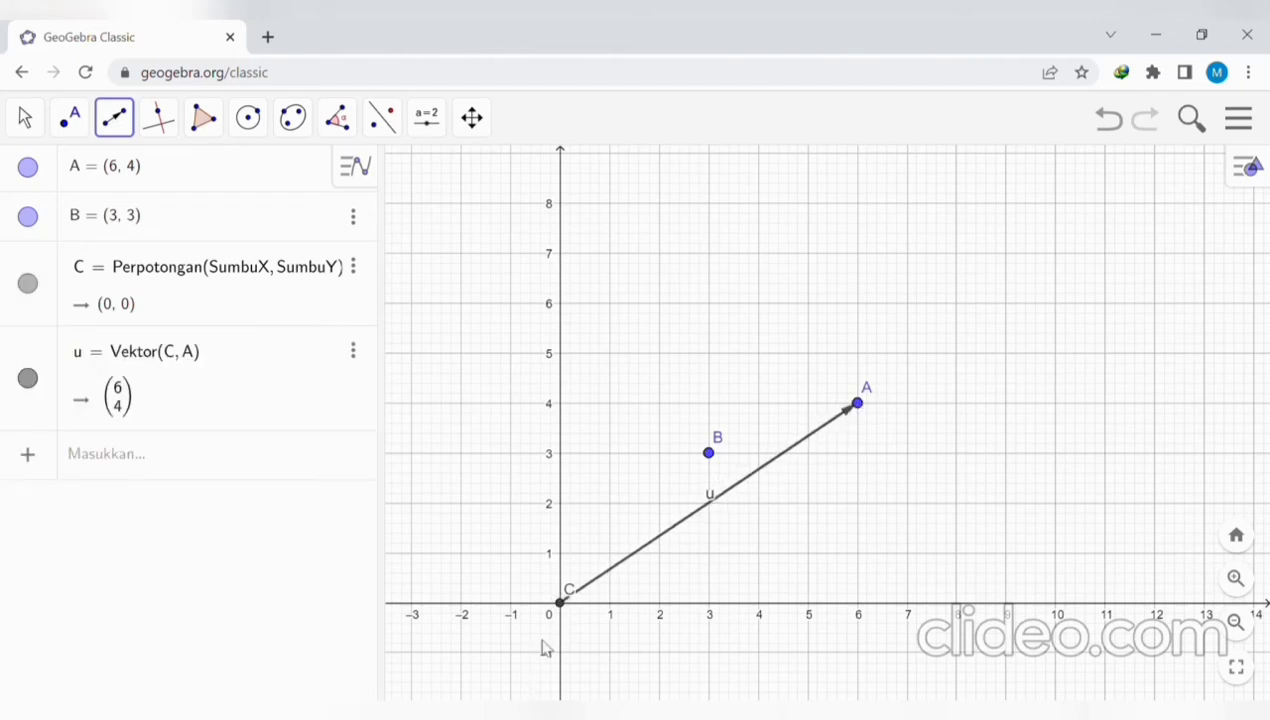
{"action": "left_click", "coordinate": [563, 603]}
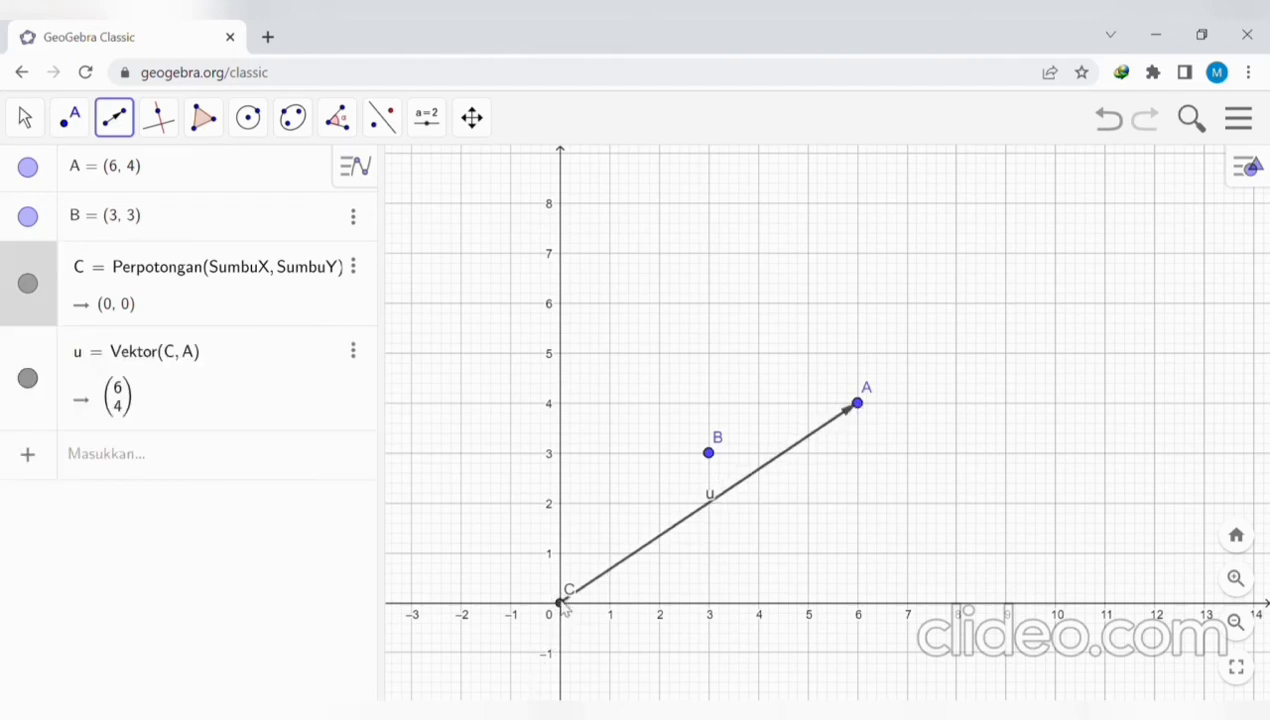
{"action": "left_click", "coordinate": [709, 454]}
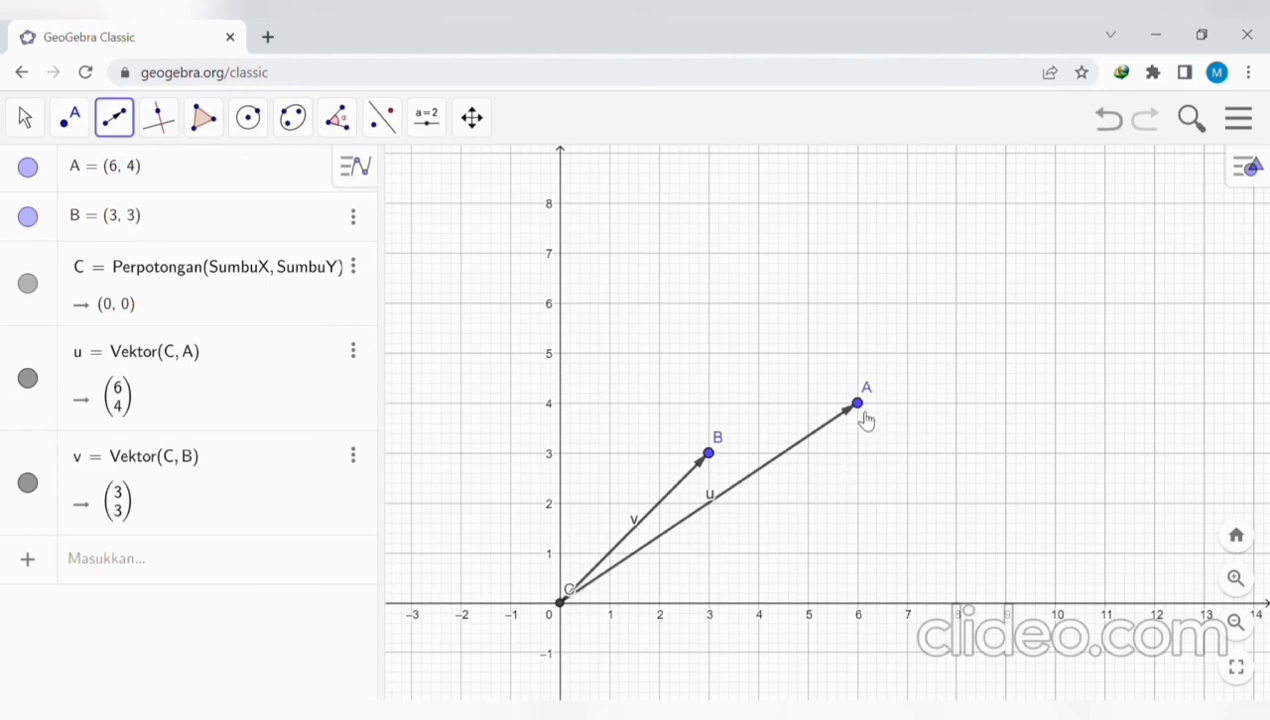
Use the Vector from Point tool to draw a copy of vector v starting at point A.
{"action": "left_click", "coordinate": [114, 134]}
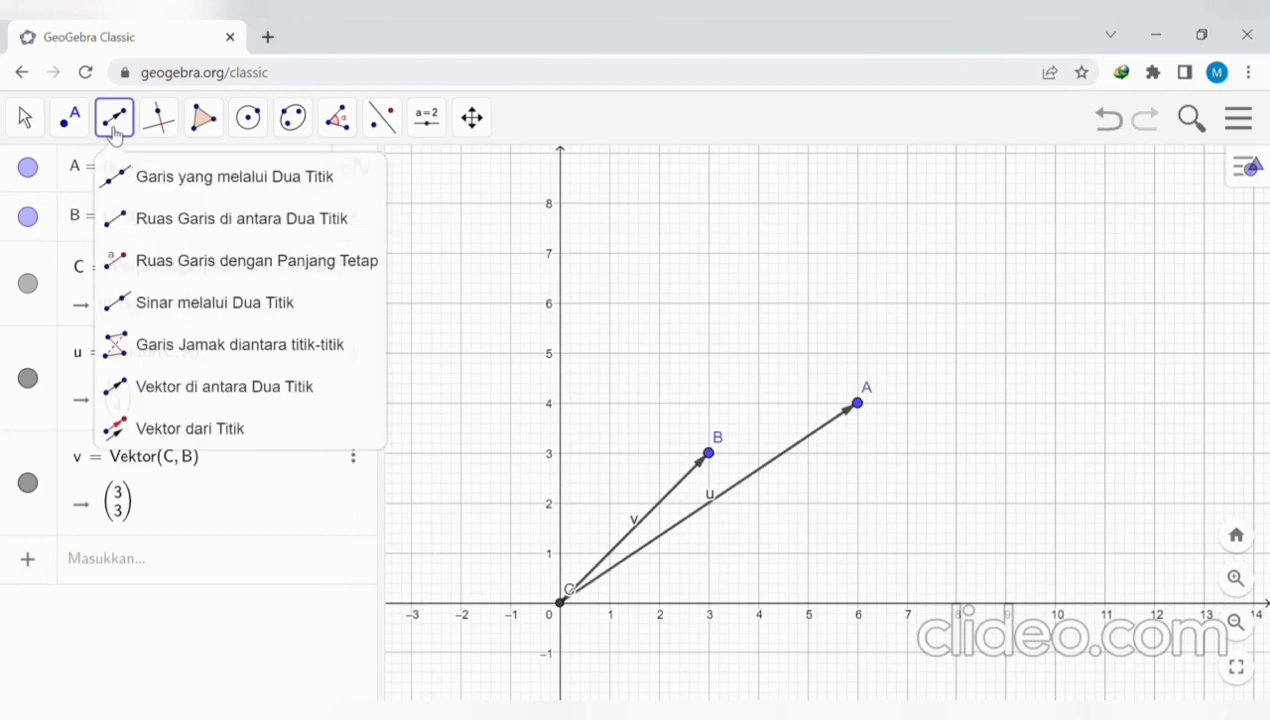
{"action": "left_click", "coordinate": [165, 428]}
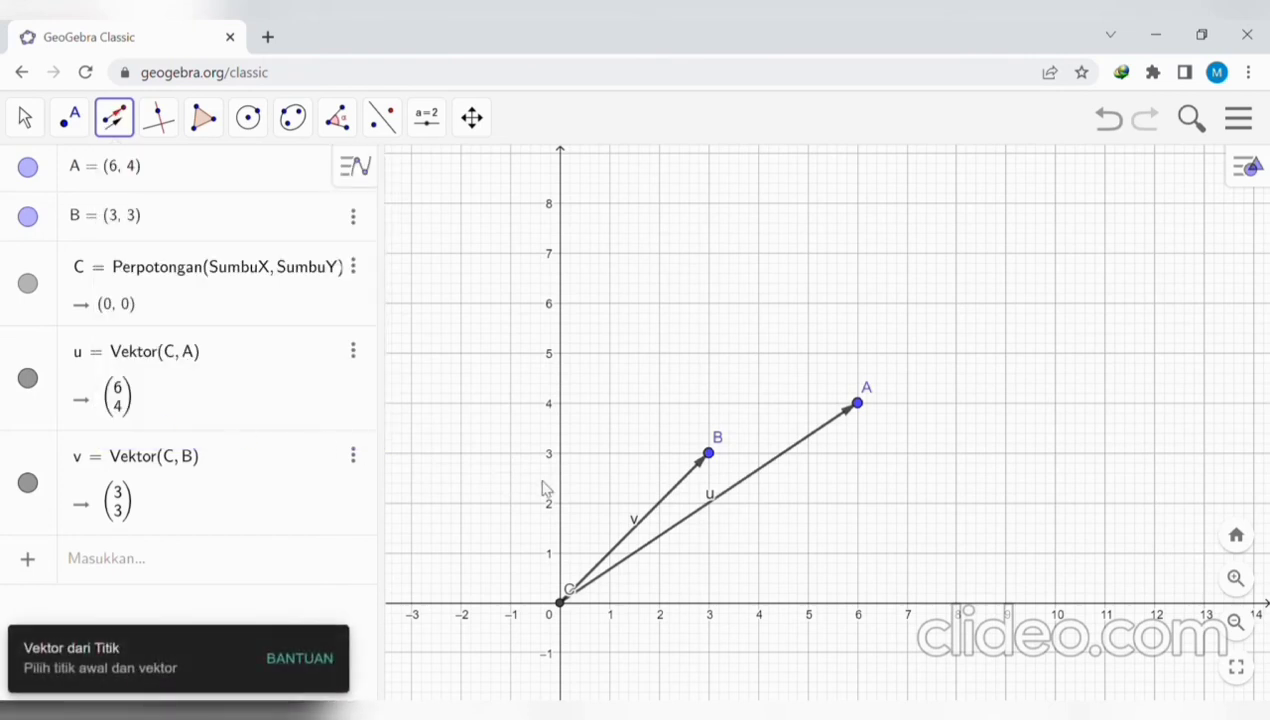
{"action": "left_click", "coordinate": [645, 530]}
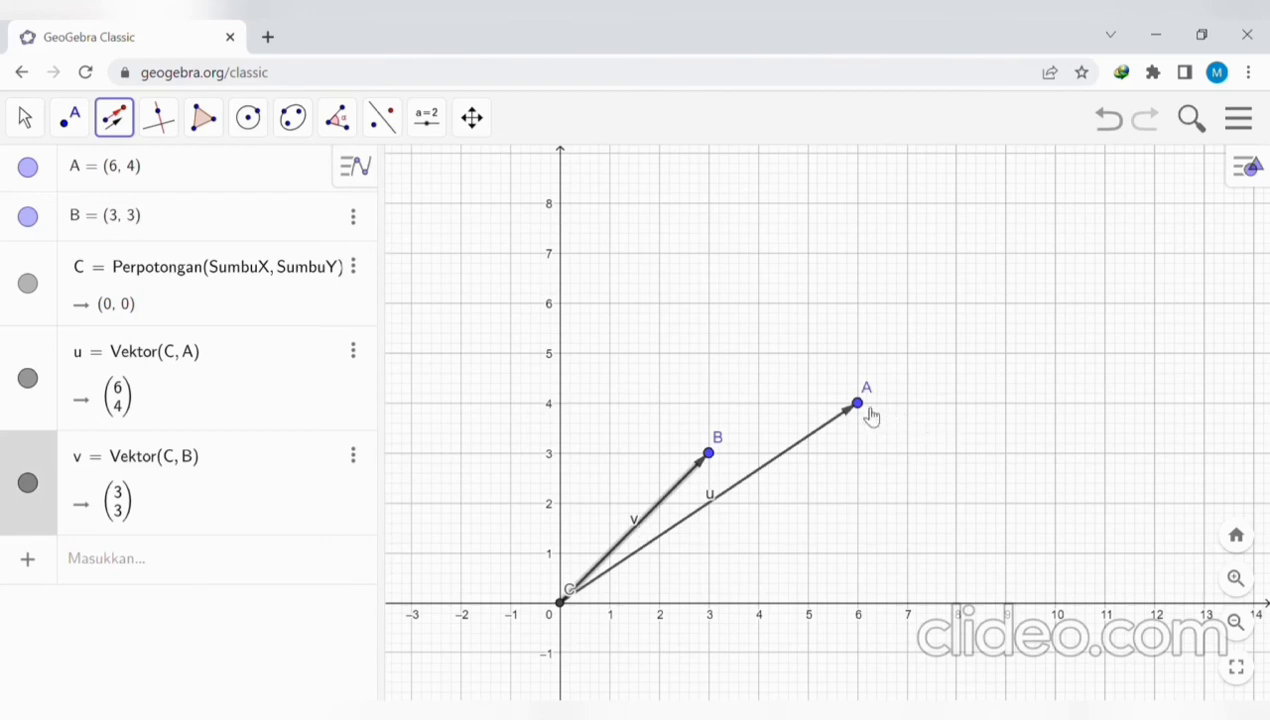
{"action": "left_click", "coordinate": [858, 405]}
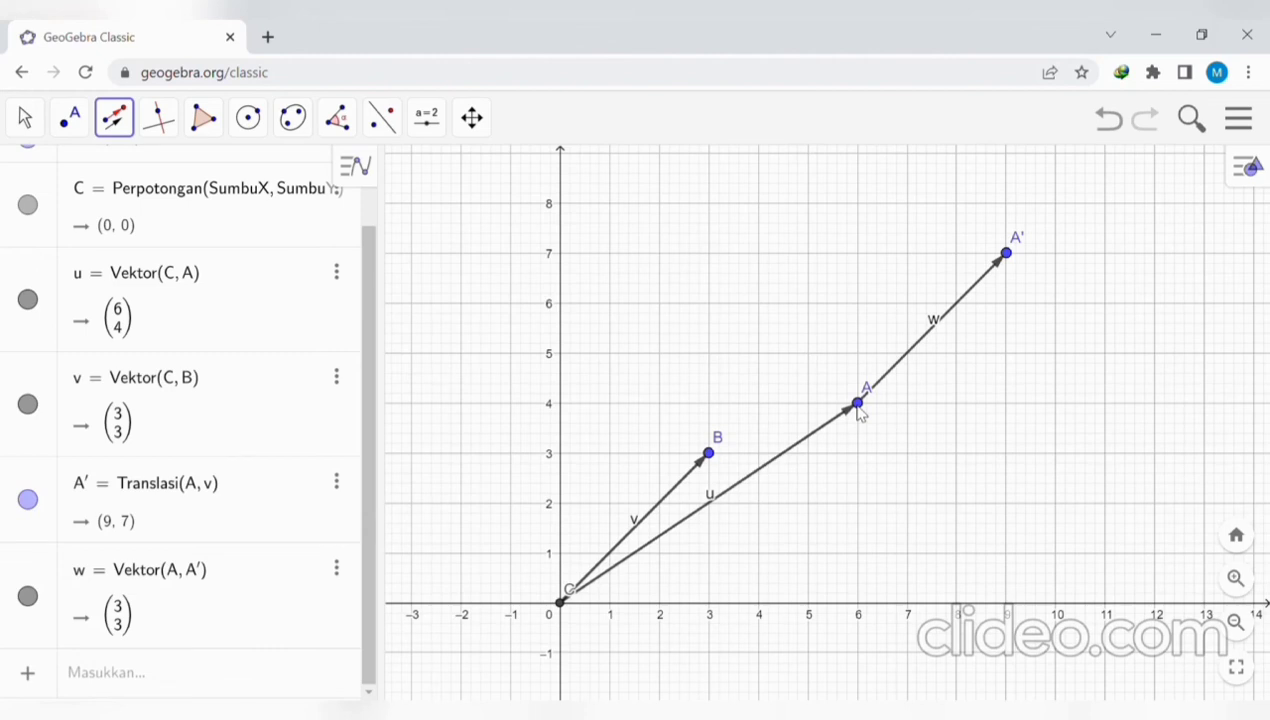
Define the difference vector algebraically as p = u - w.
{"action": "left_click", "coordinate": [130, 681]}
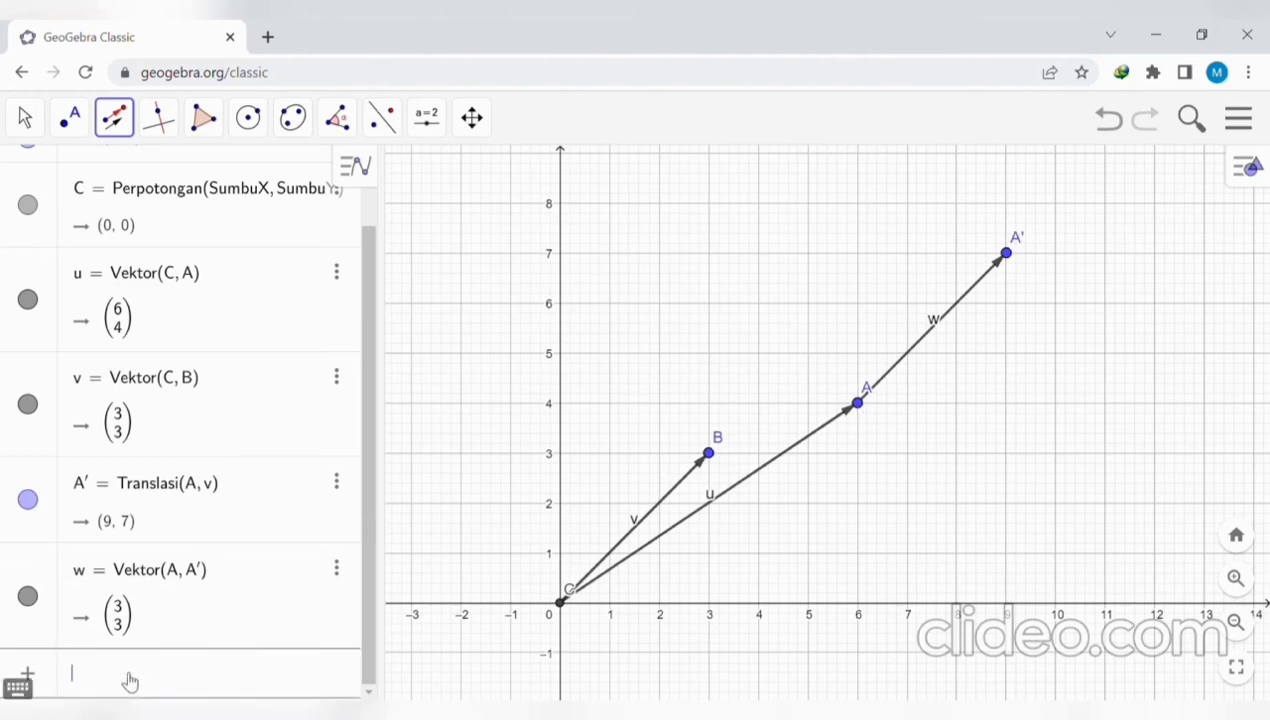
{"action": "type", "text": "p="}
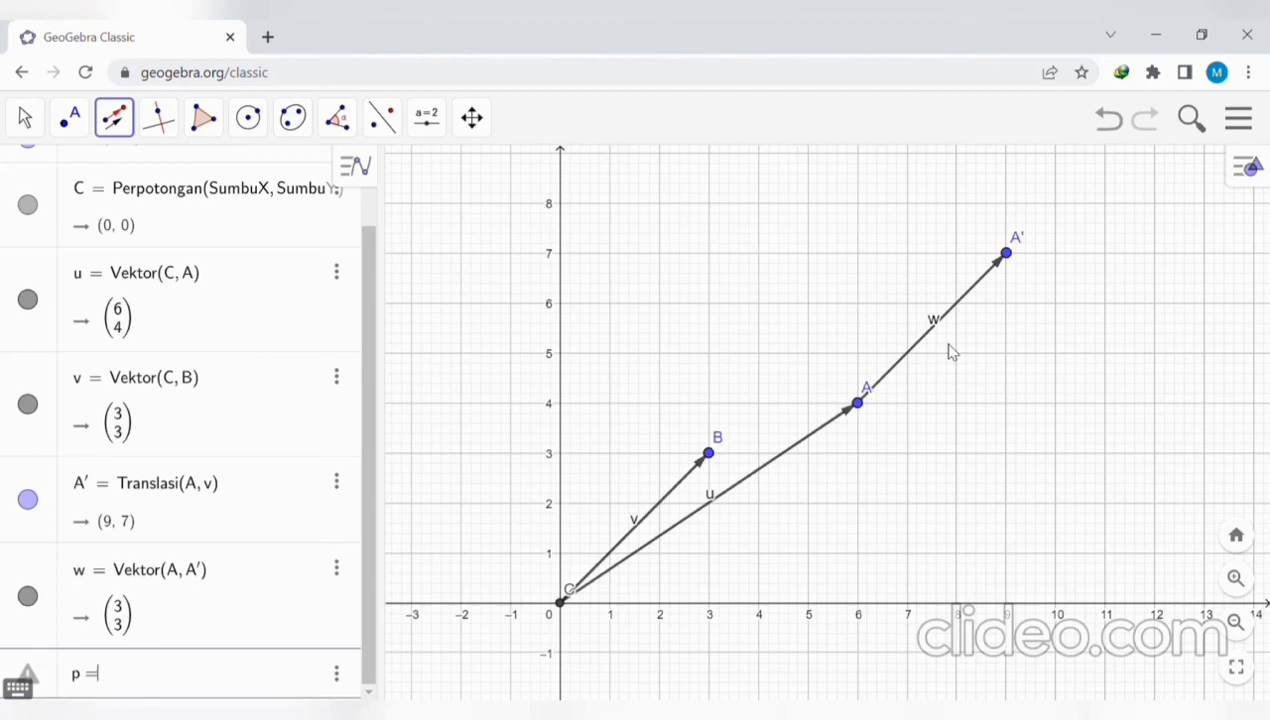
{"action": "type", "text": "u-"}
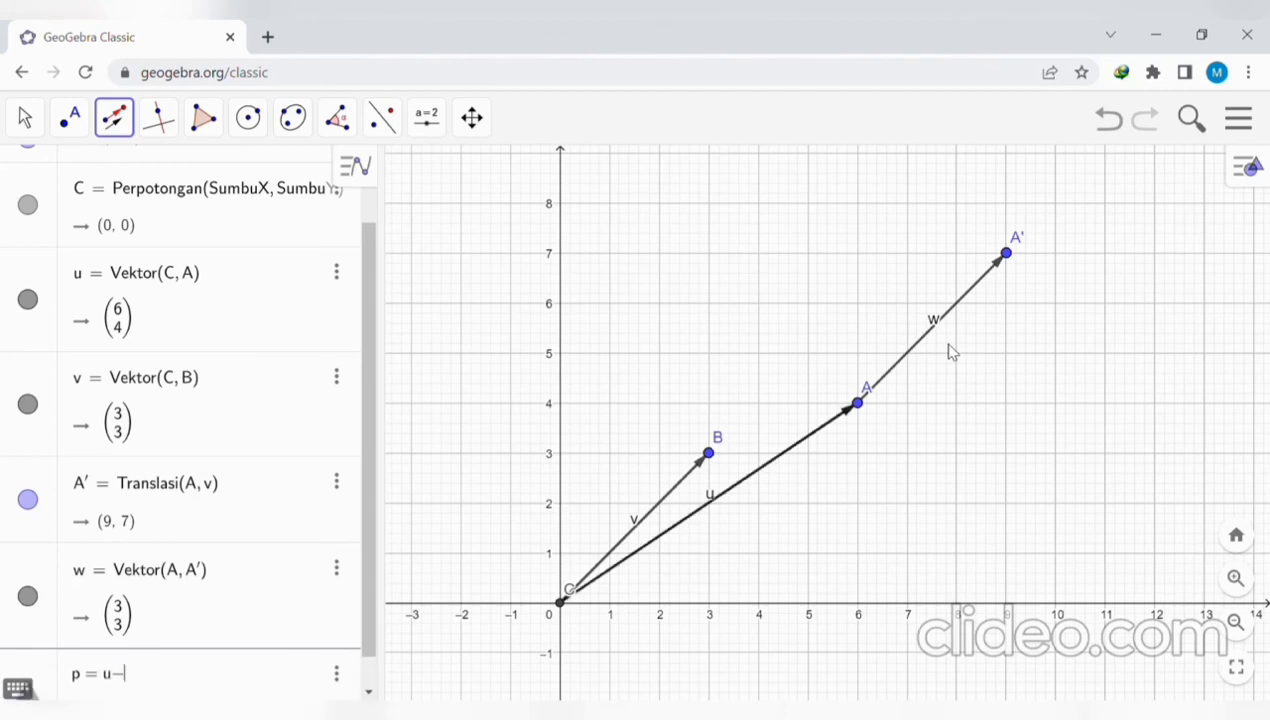
{"action": "type", "text": "w"}
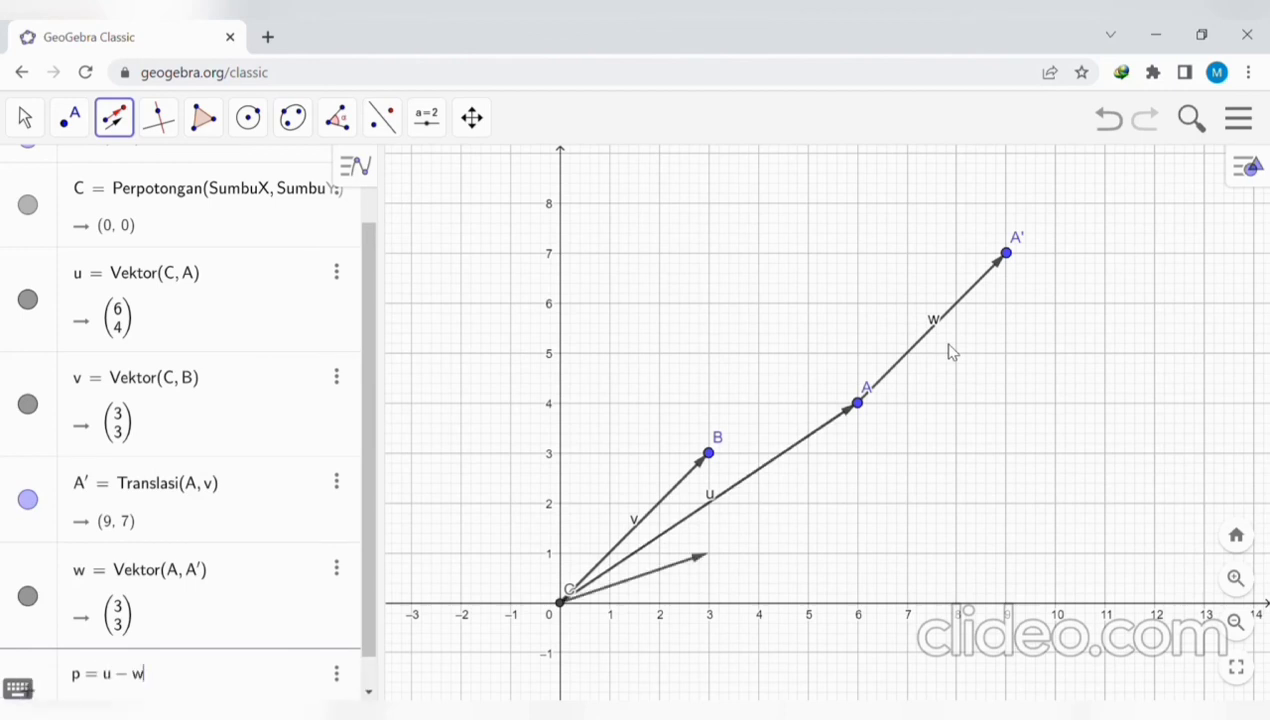
{"action": "key", "text": "Return"}
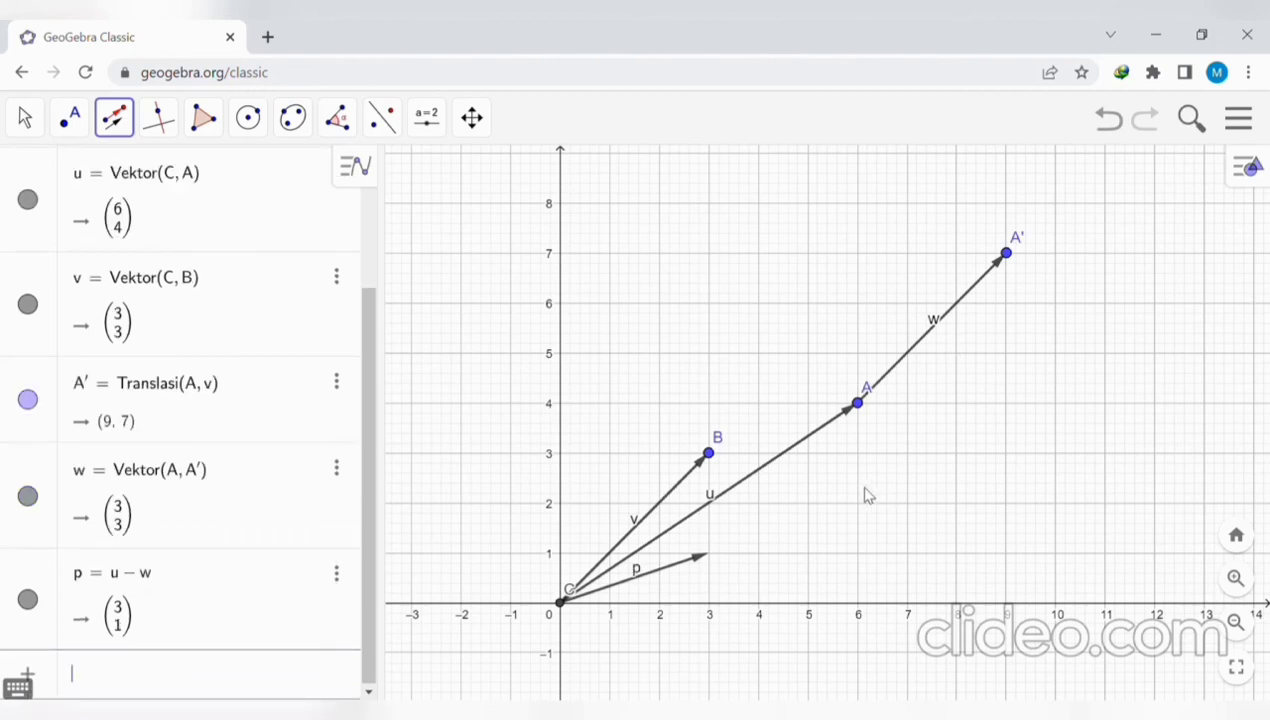
Change the colour of difference vector p to red in its object settings and close the settings.
{"action": "right_click", "coordinate": [697, 571]}
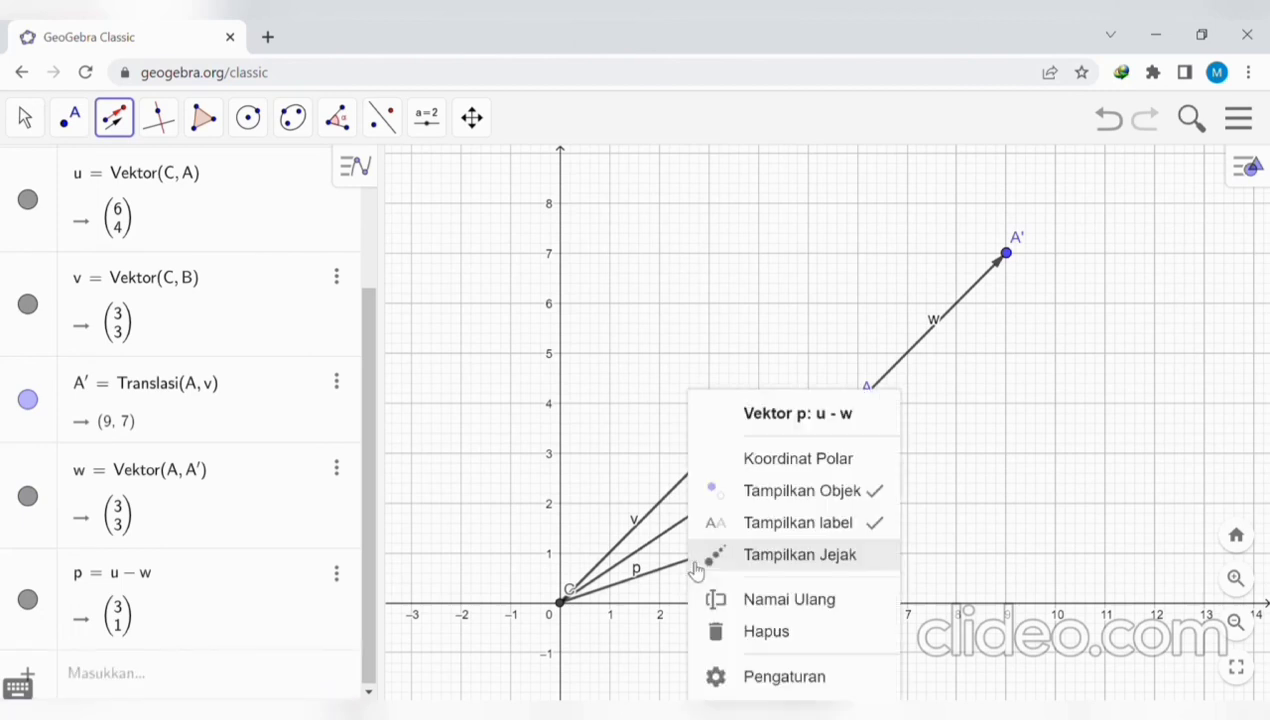
{"action": "left_click", "coordinate": [783, 678]}
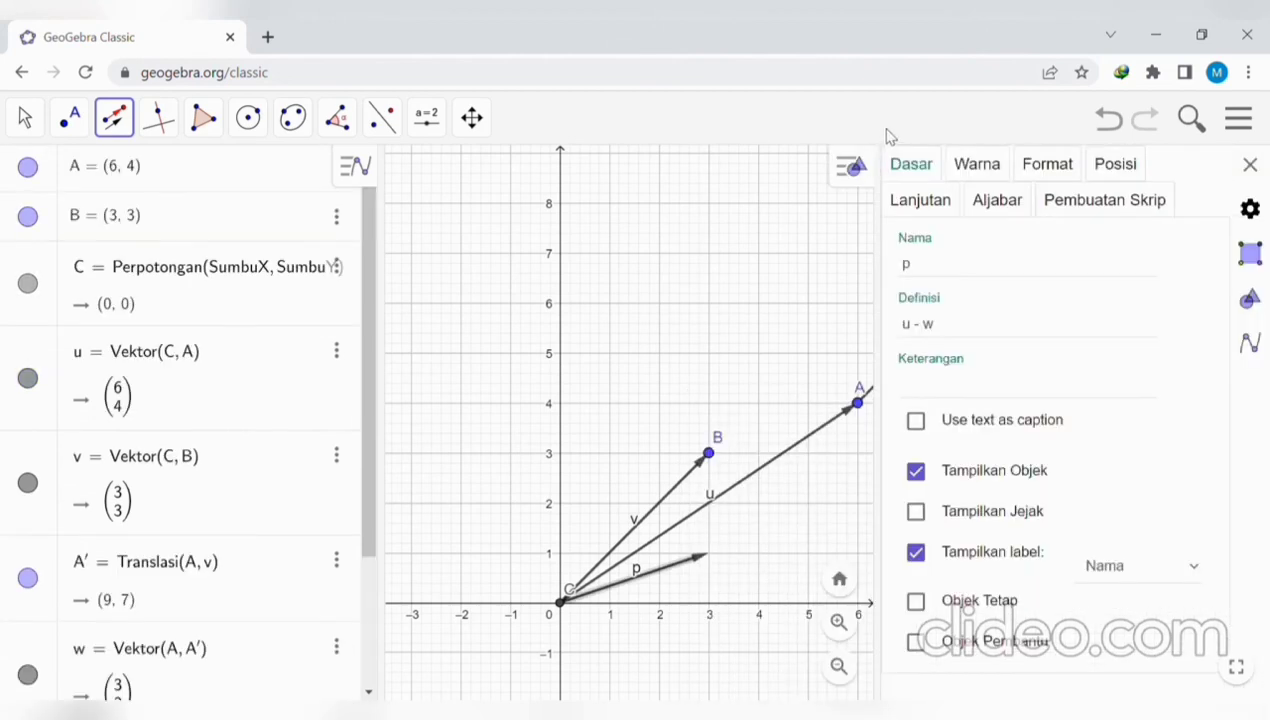
{"action": "left_click", "coordinate": [967, 170]}
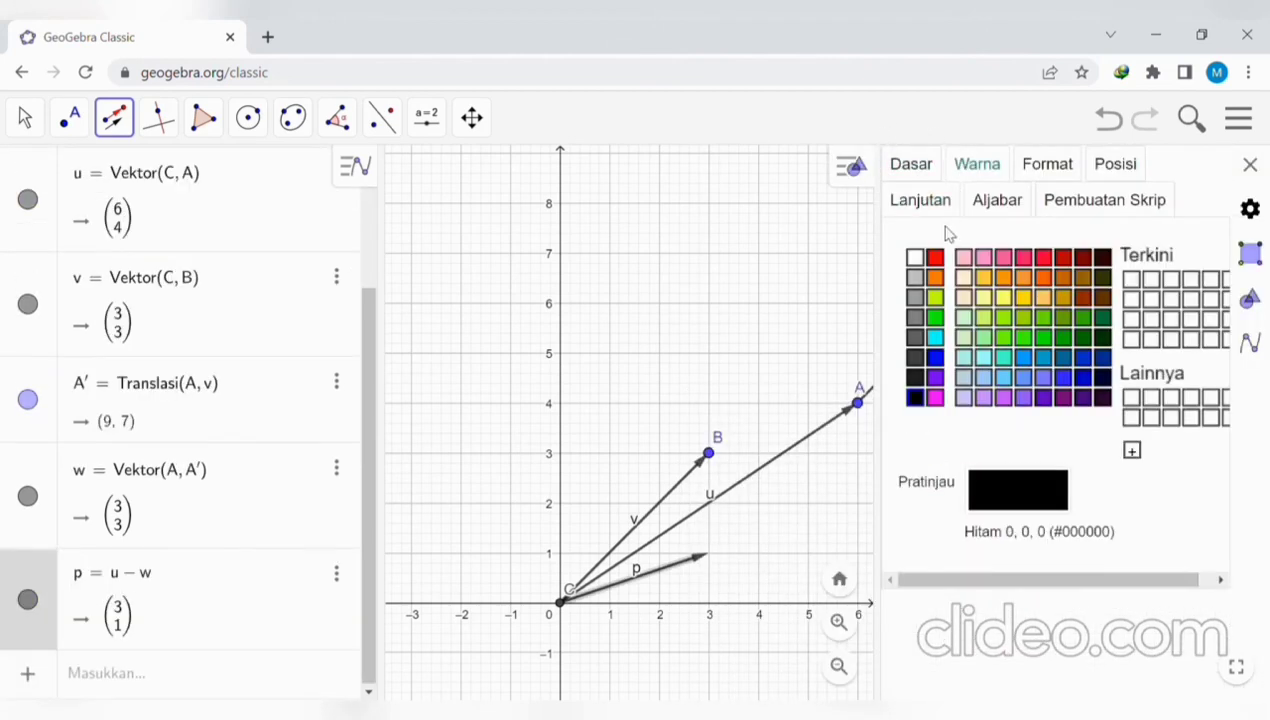
{"action": "left_click", "coordinate": [935, 257]}
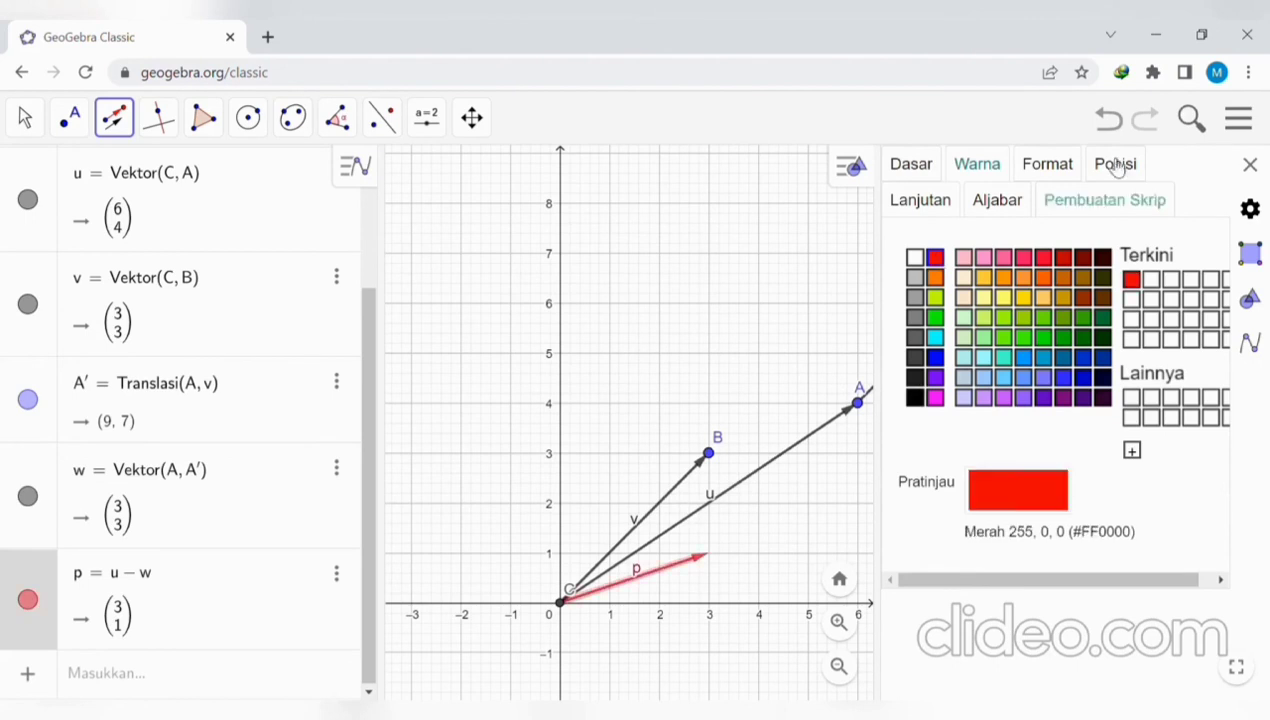
{"action": "left_click", "coordinate": [1250, 164]}
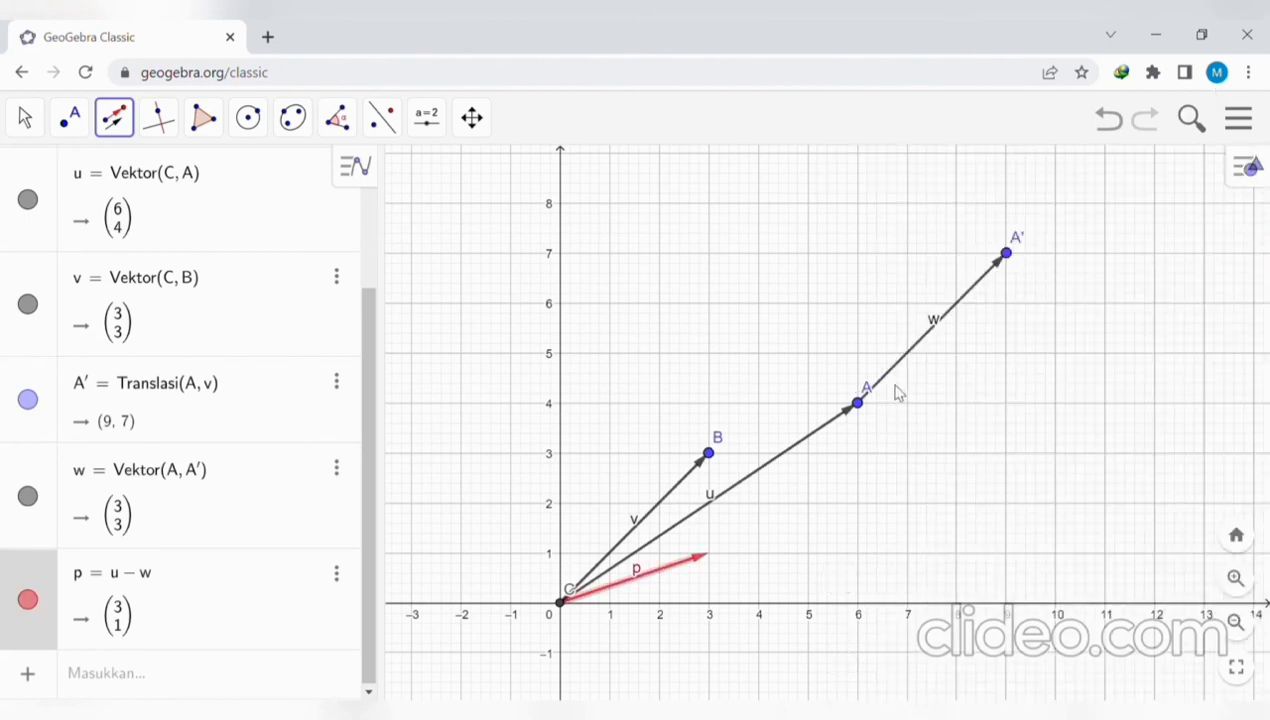